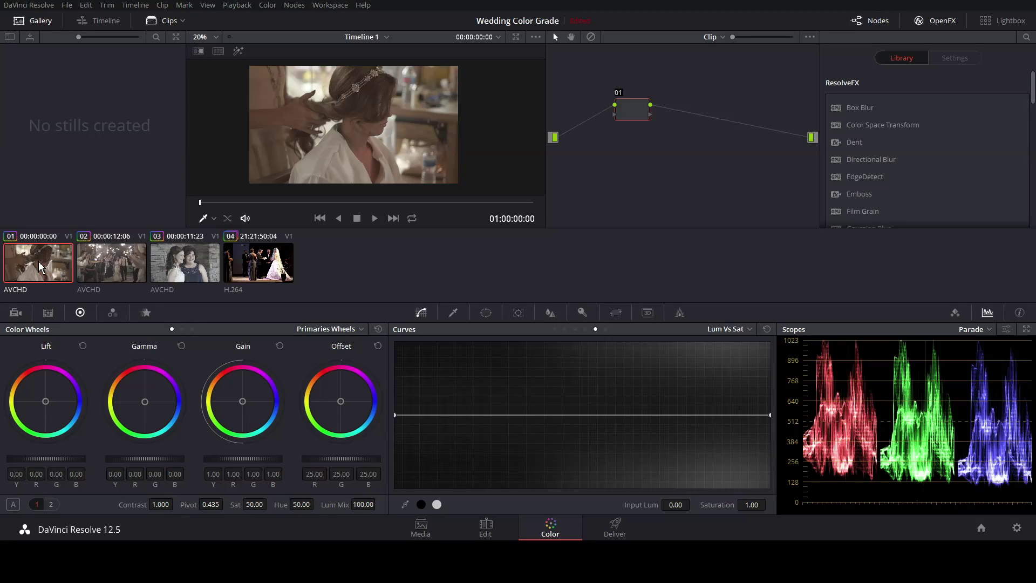
Step: Select node 01 and drag its master Gain wheel down to 0.87
click(621, 115)
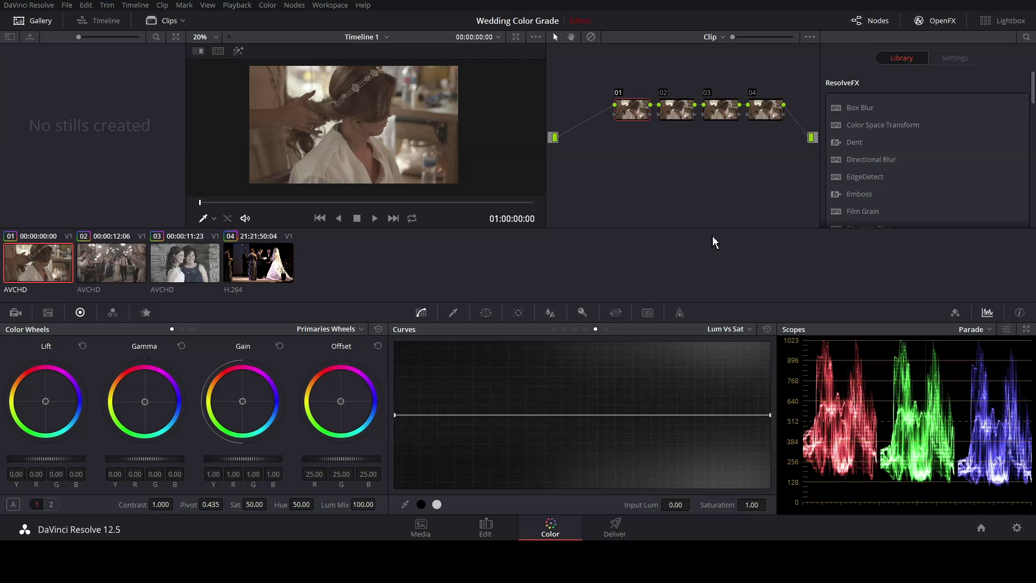
click(554, 329)
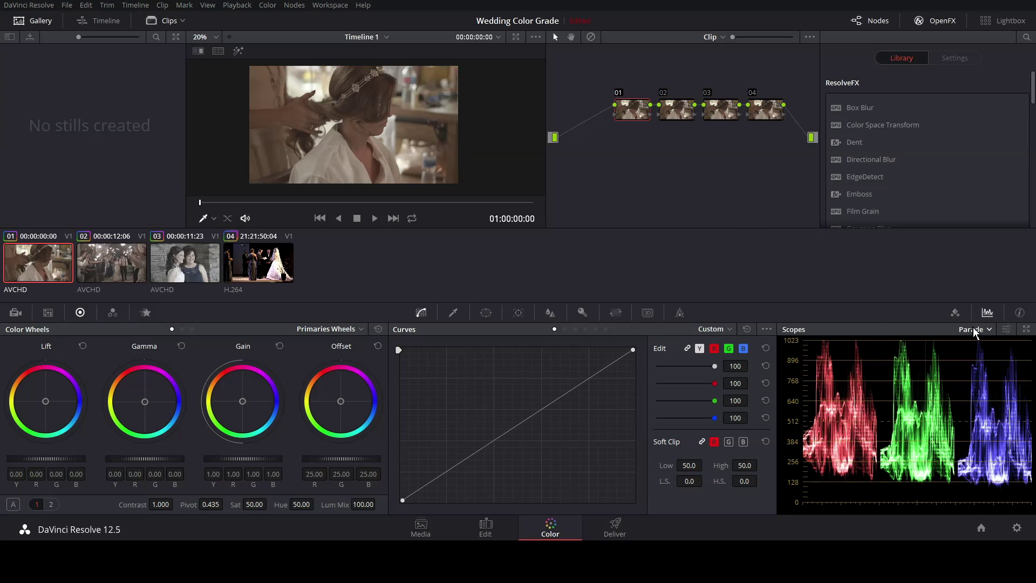
drag(243, 458, 219, 459)
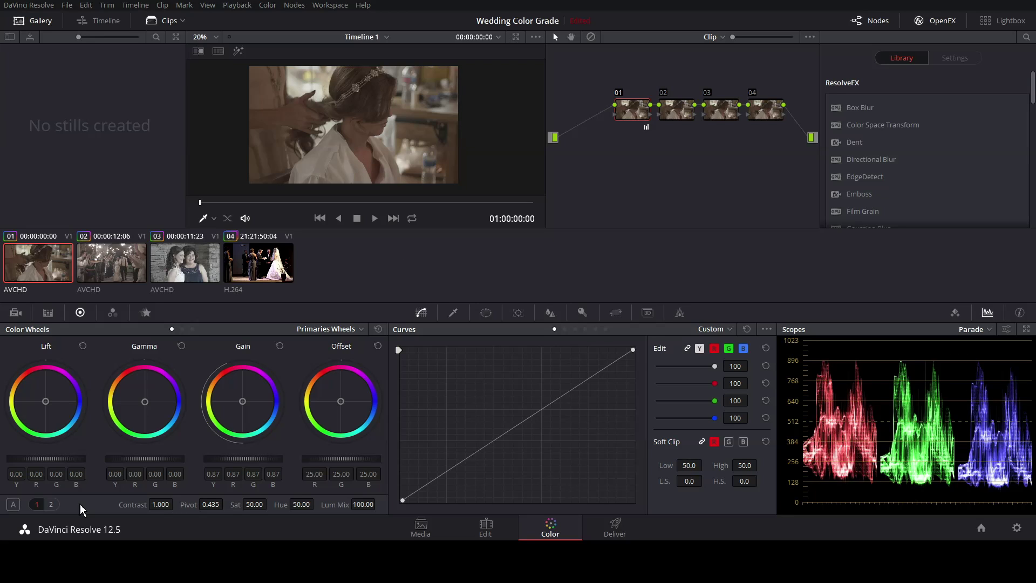
Step: Set node 01's temperature to -100 and tint to -3.50
click(51, 504)
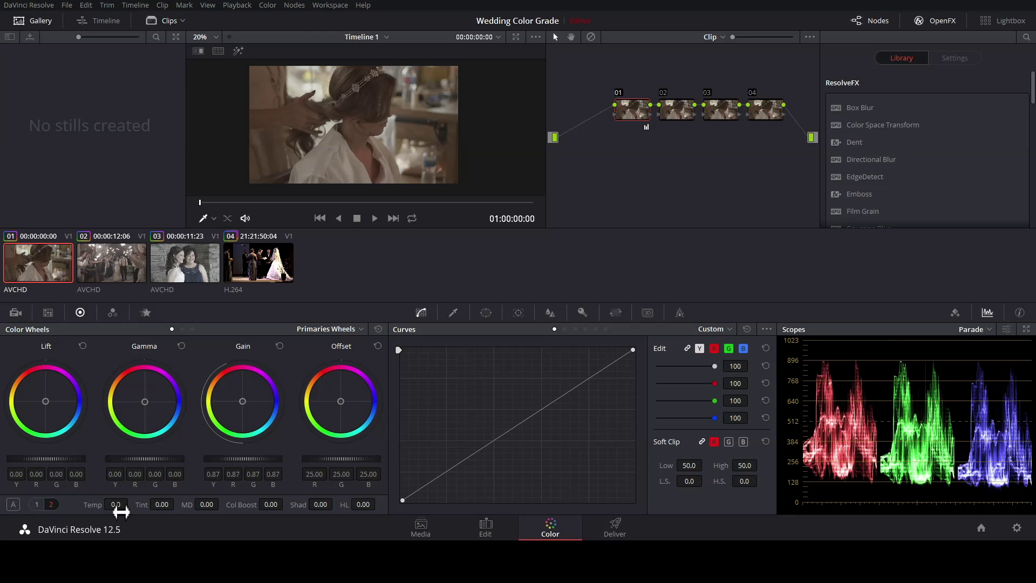
drag(120, 510, 176, 504)
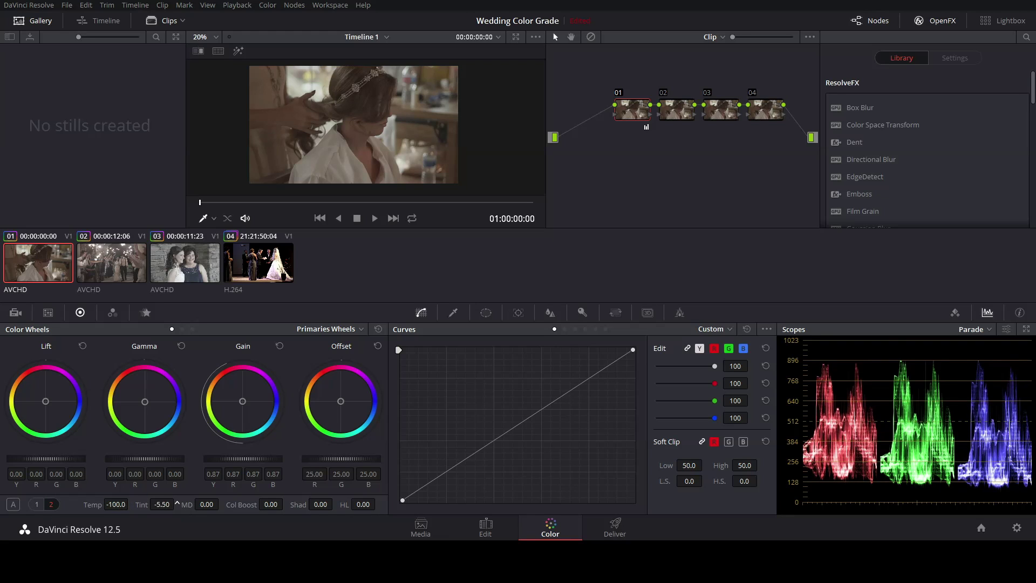
click(177, 505)
Step: Unlink the RGB curves, sample a neutral area, and adjust the blue and green curve points
click(397, 137)
click(688, 350)
drag(510, 430, 529, 427)
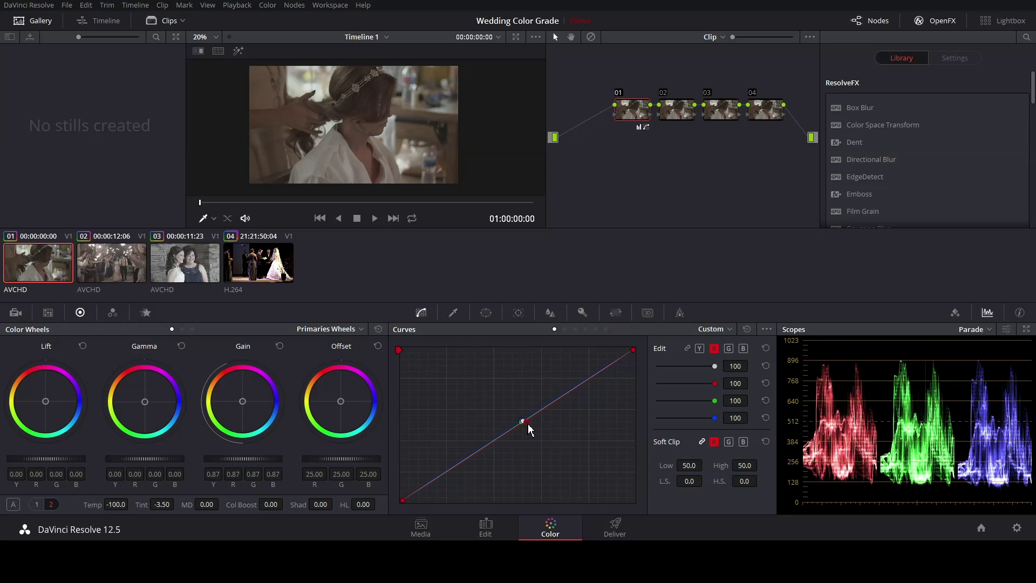
click(359, 163)
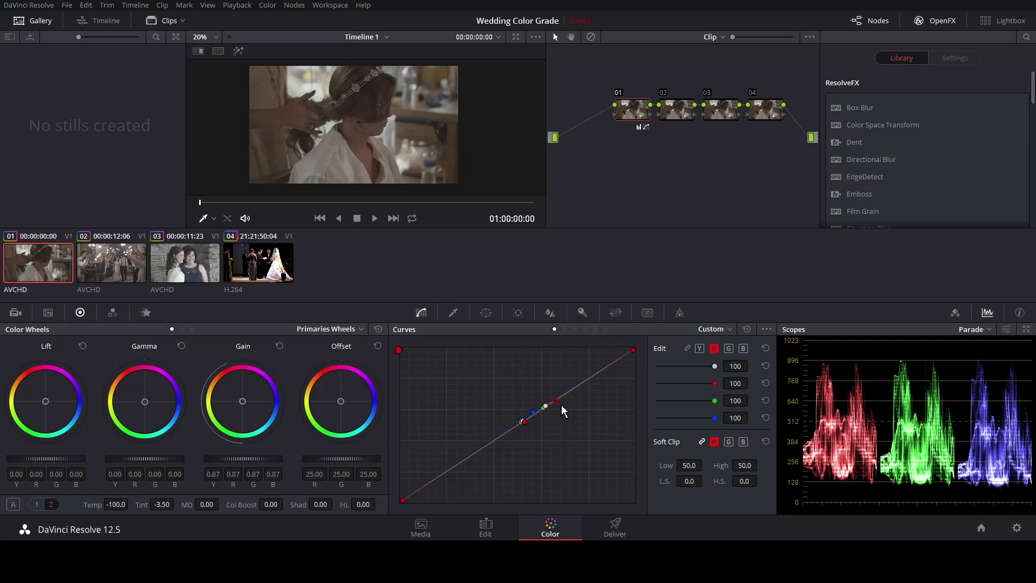
drag(544, 410, 546, 409)
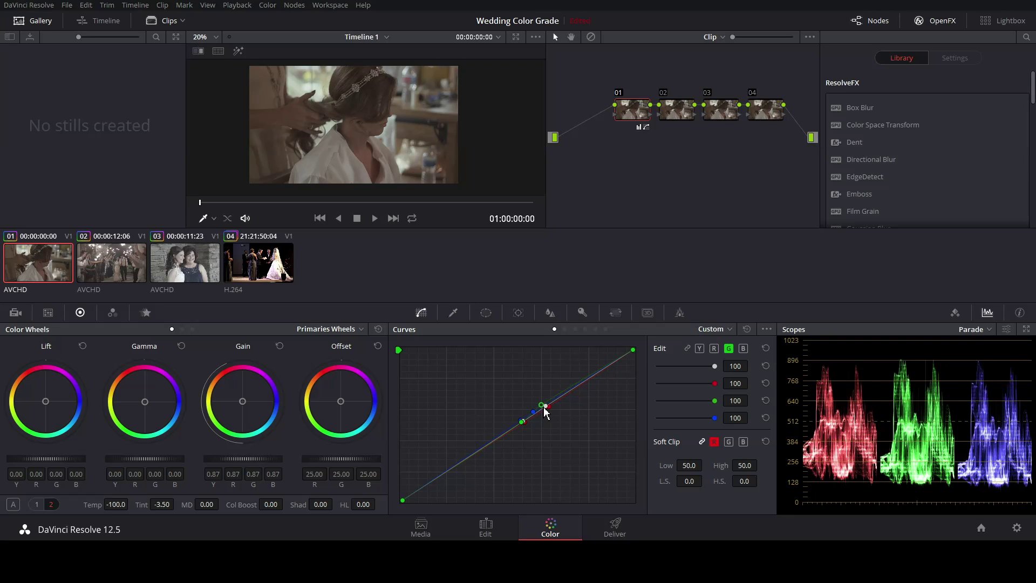
Step: Raise the gain to about 1.01, toggling node 01 off and on to compare
click(620, 95)
click(620, 95)
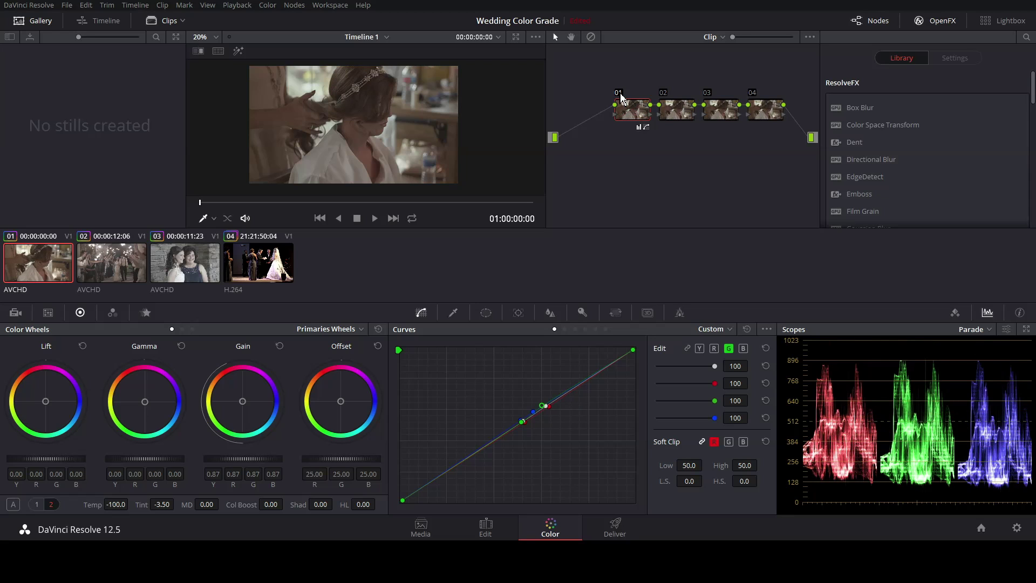
drag(242, 468, 260, 468)
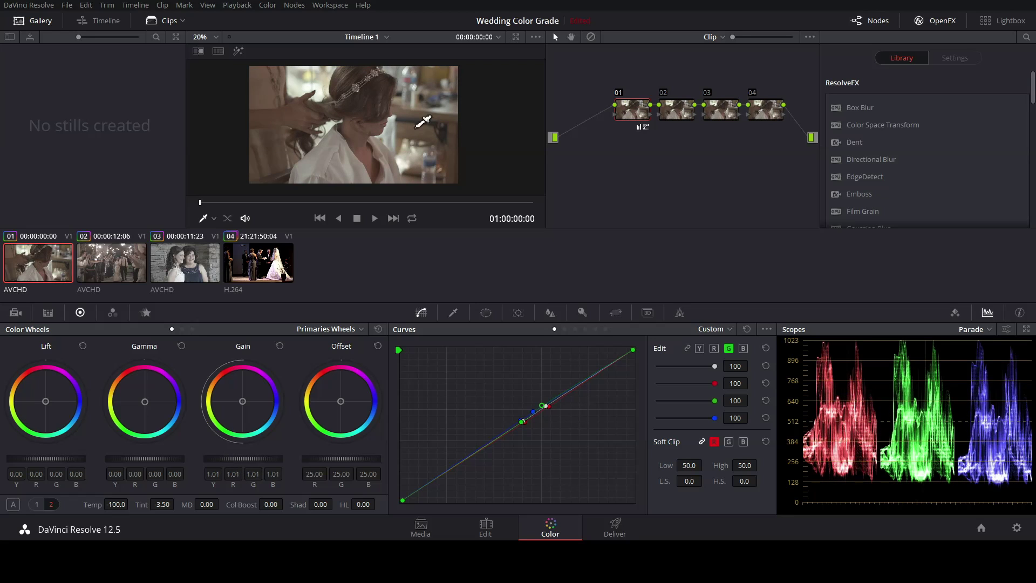
click(620, 96)
click(620, 96)
click(620, 95)
click(620, 96)
Step: On node 02, link YRGB and shape an S-curve with highlight, shadow and midtone points
click(681, 112)
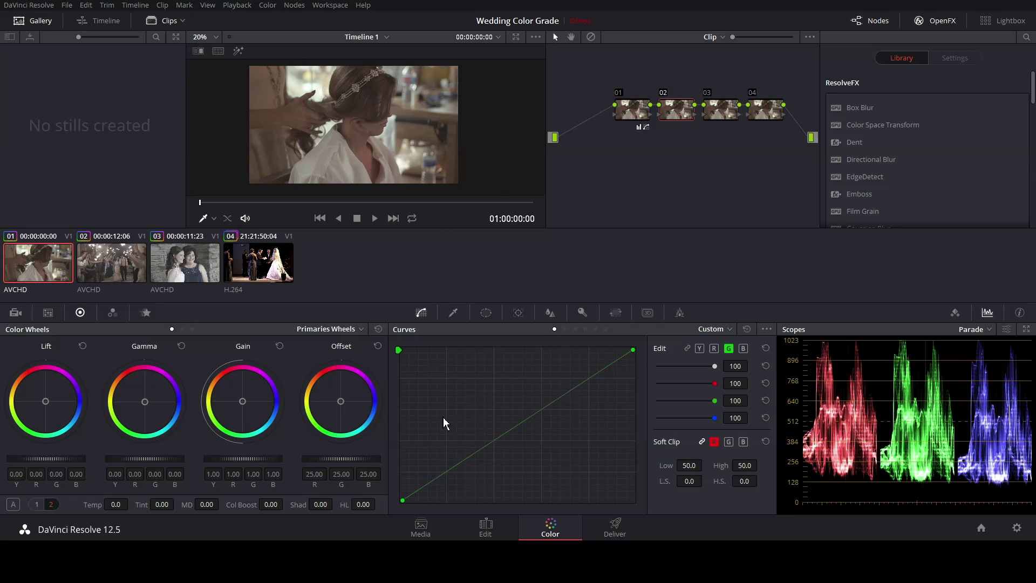
click(689, 349)
drag(562, 397, 562, 391)
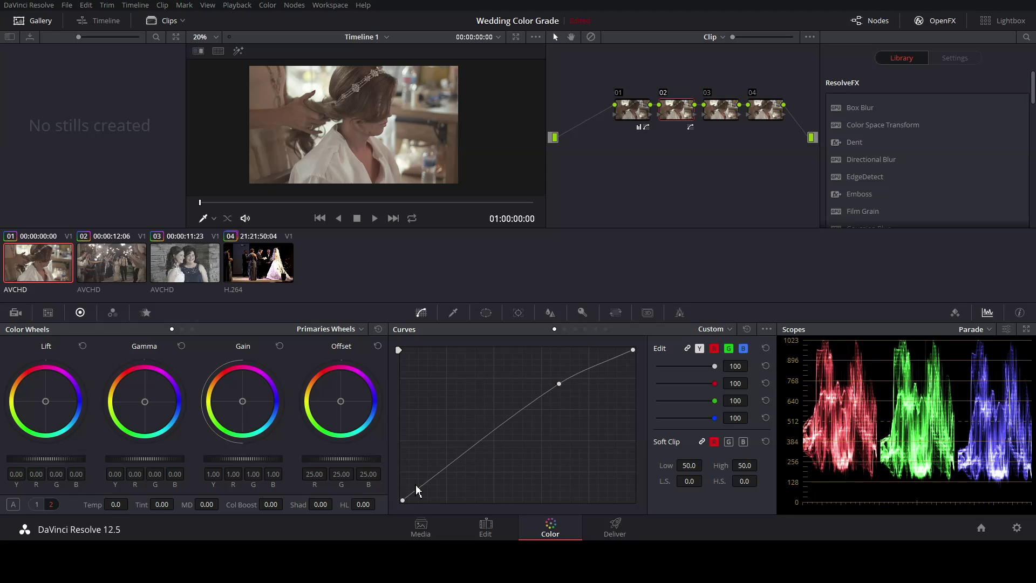
click(447, 478)
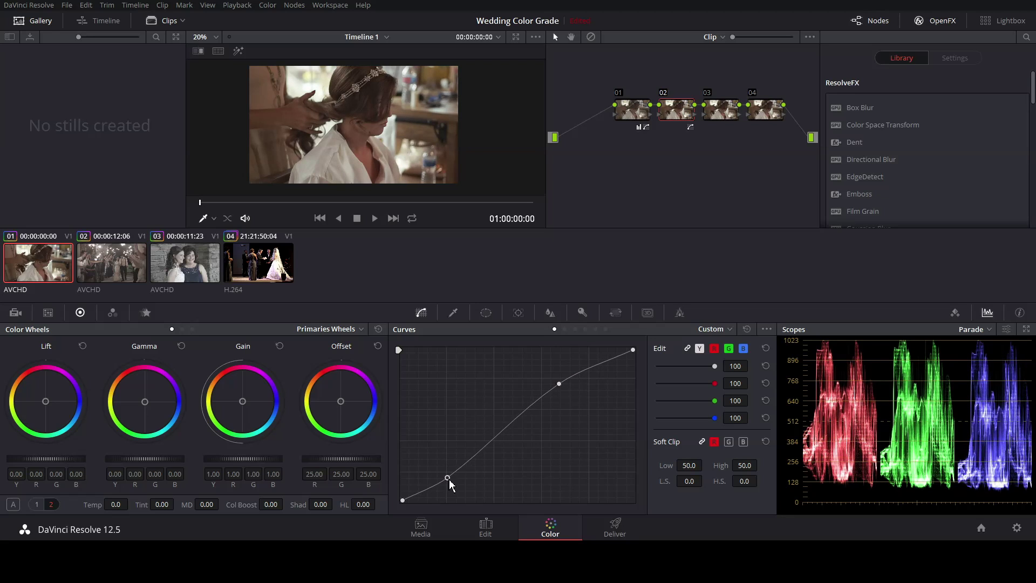
click(505, 431)
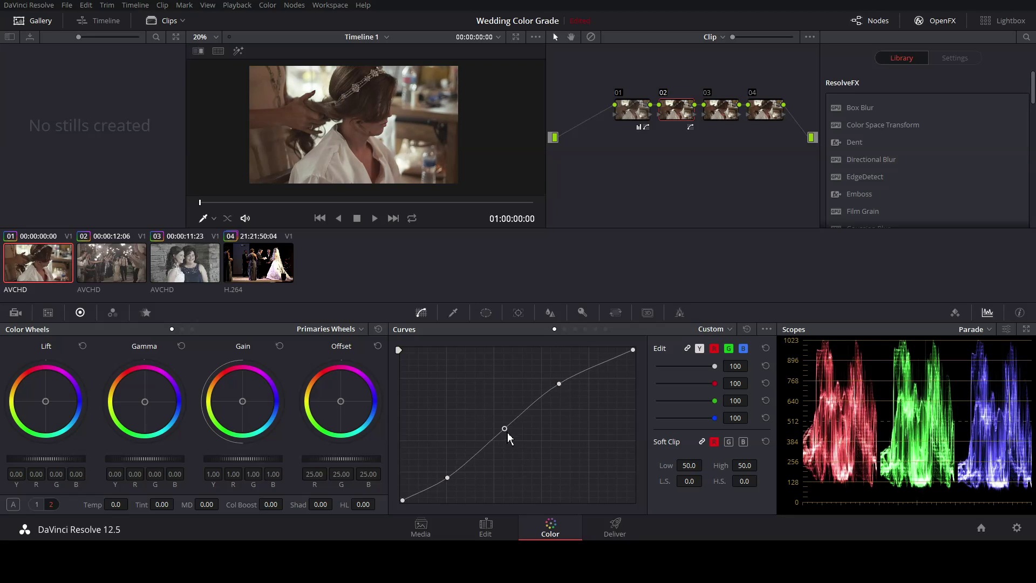
drag(505, 431, 504, 427)
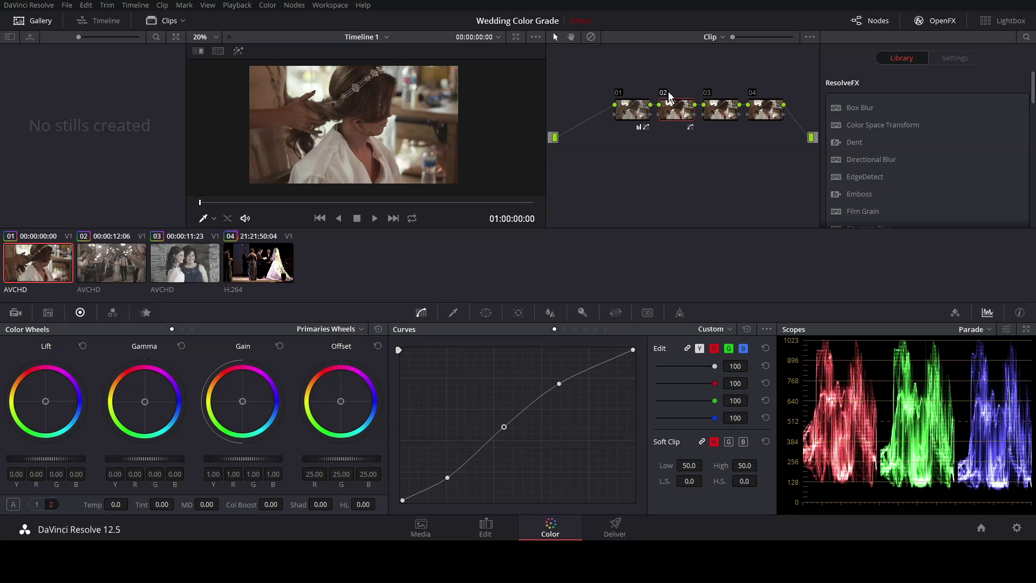
Step: Lower node 02's saturation to 44 and set its gain to 1.02
click(38, 504)
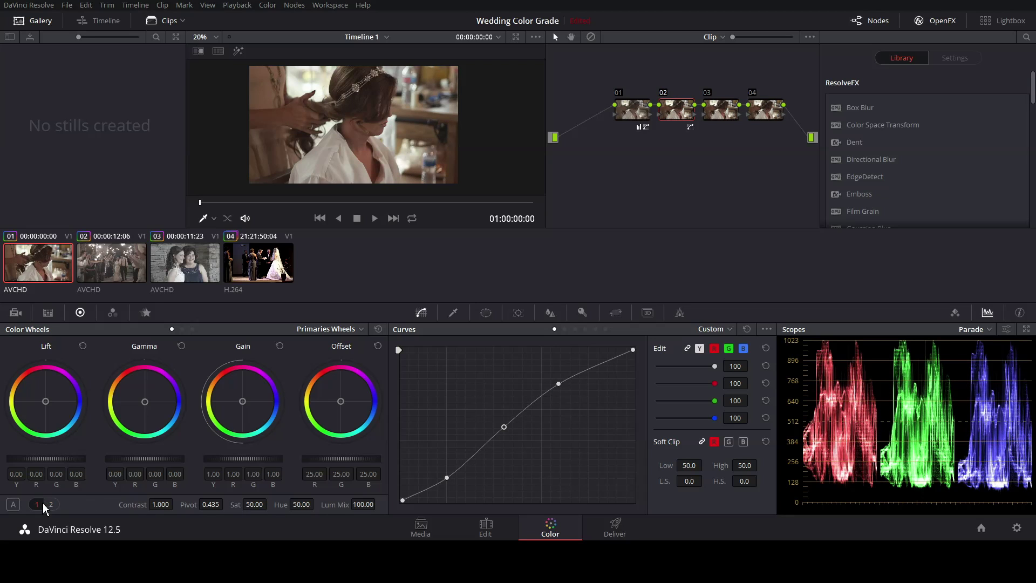
drag(265, 510, 256, 504)
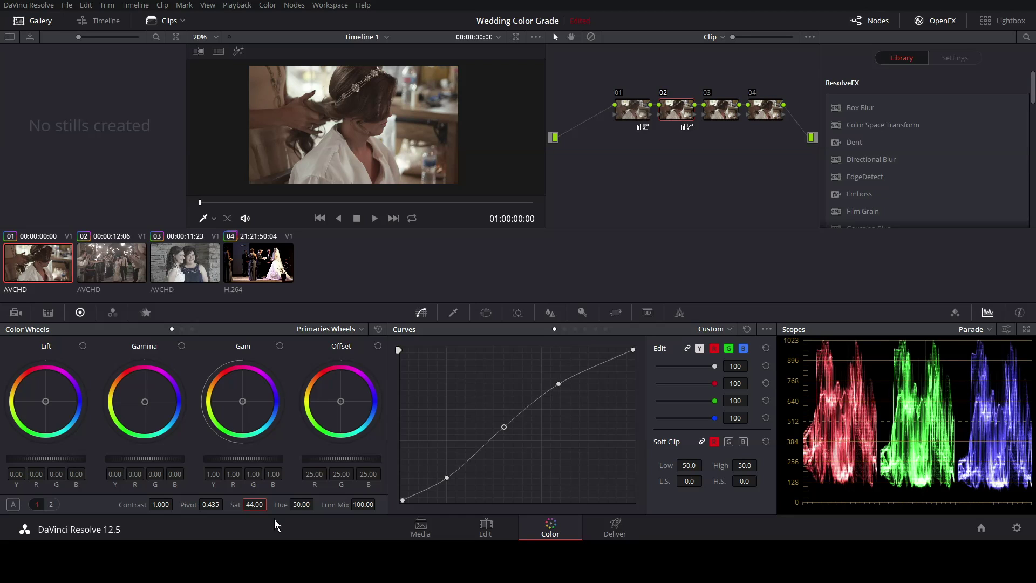
drag(265, 459, 241, 449)
Step: On node 03's Hue vs Hue curve, add swatch points and nudge the left-edge point
click(724, 114)
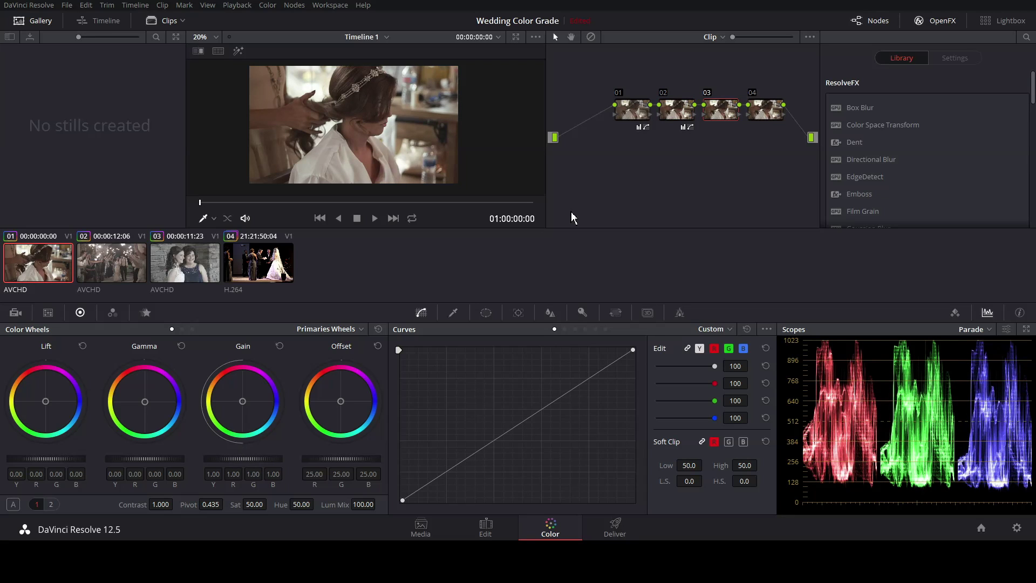
click(565, 328)
click(452, 505)
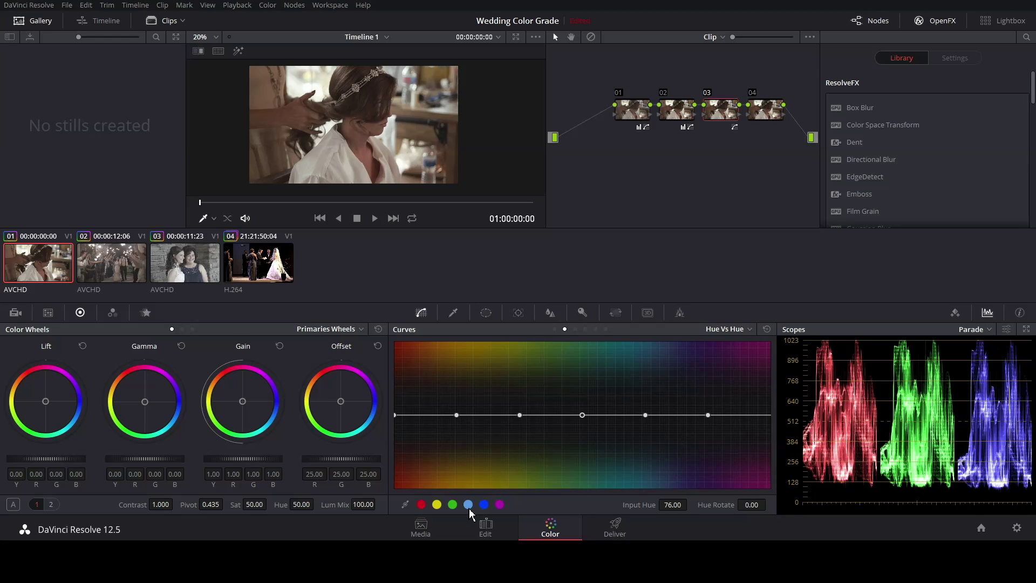
click(484, 505)
drag(397, 416, 399, 415)
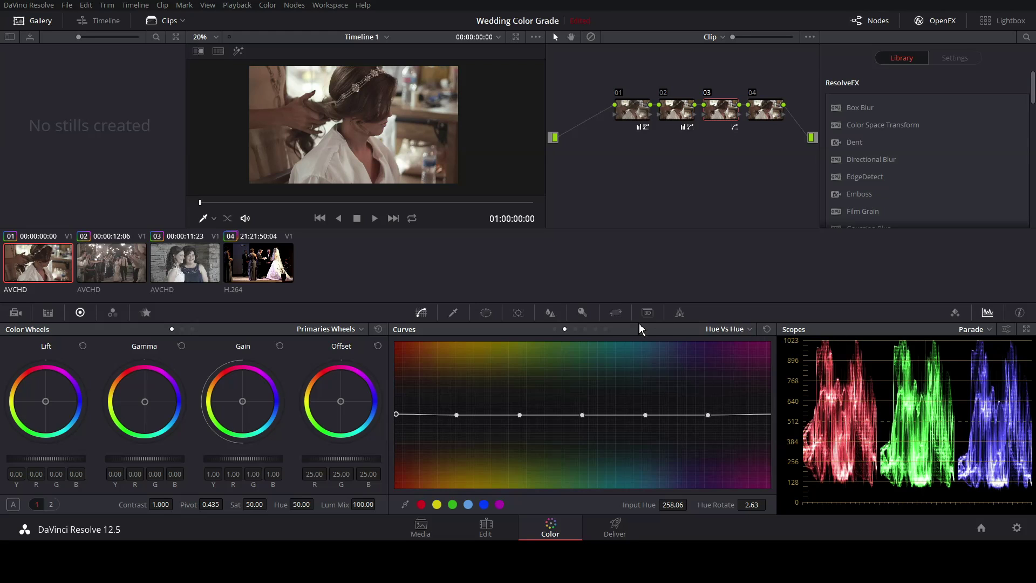
Step: Zoom into the image and adjust the left-edge hue point, returning it to neutral
click(616, 313)
mouse_move(457, 447)
mouse_down()
mouse_move(486, 448)
mouse_move(451, 447)
mouse_up()
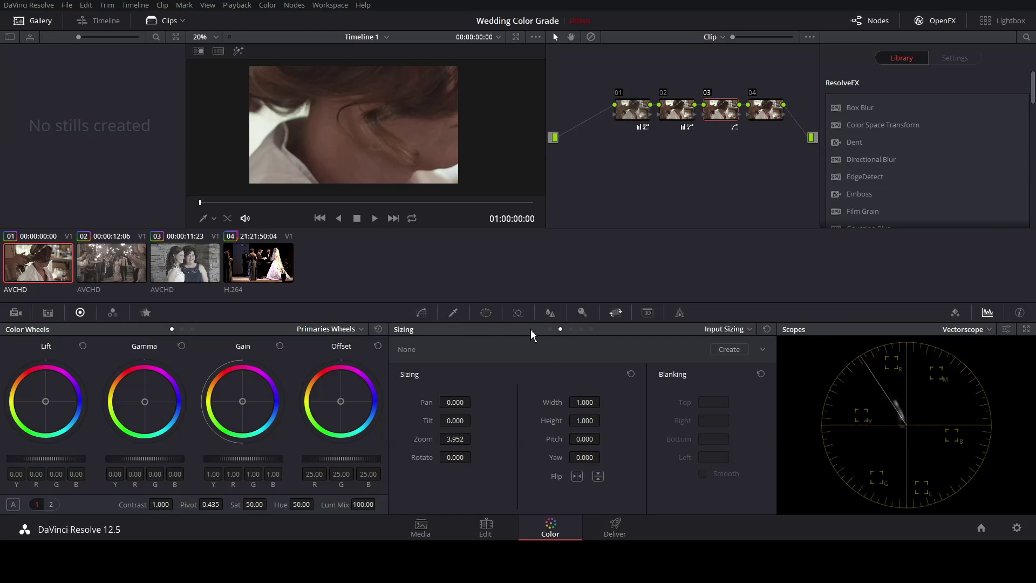
click(426, 316)
drag(401, 420, 449, 418)
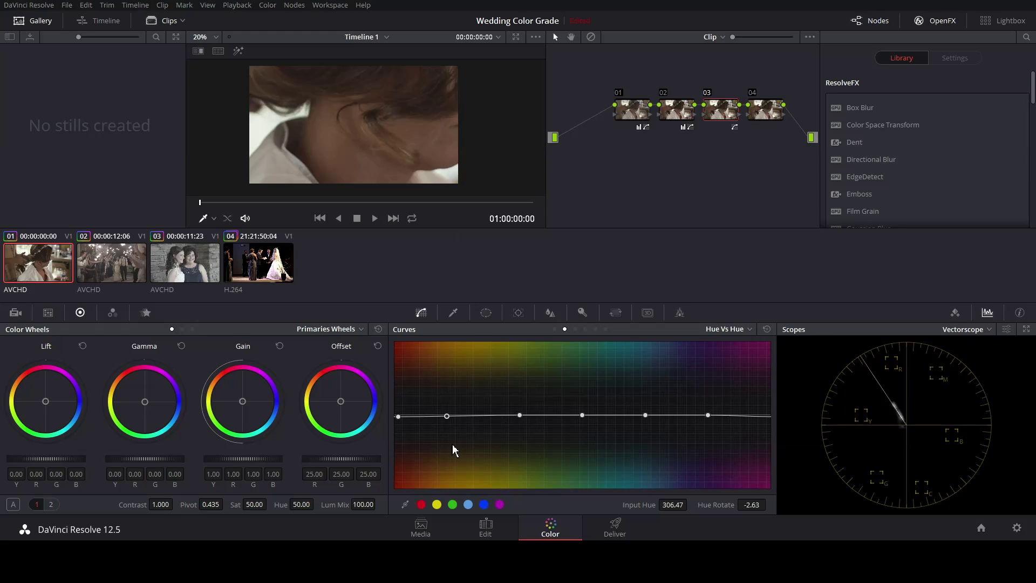
drag(447, 419, 448, 419)
Step: Reset the zoom, then dip the curve to shift green hues and reshape the cyan-blue range
click(640, 316)
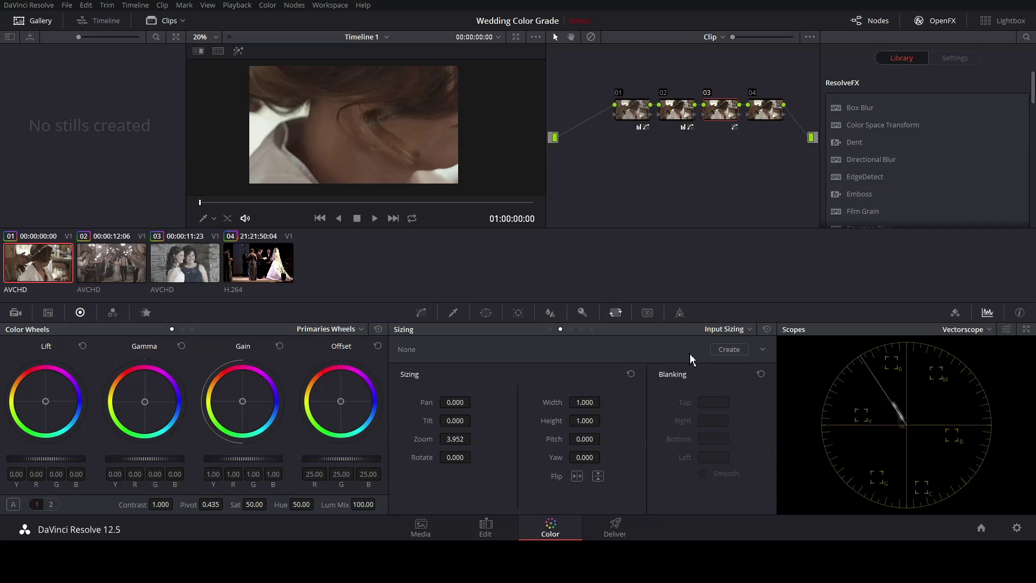
click(423, 313)
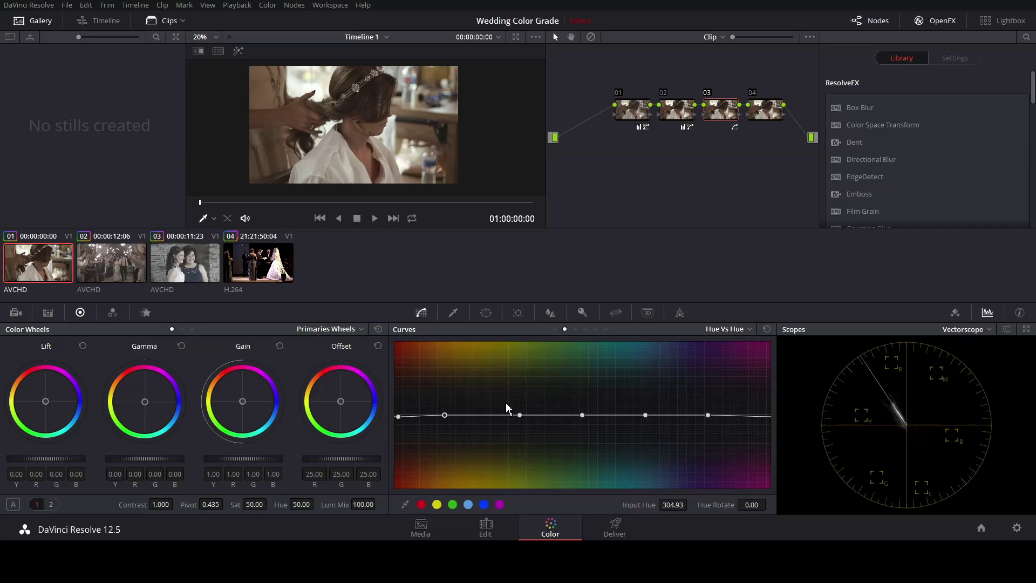
drag(520, 415, 524, 423)
drag(588, 418, 655, 406)
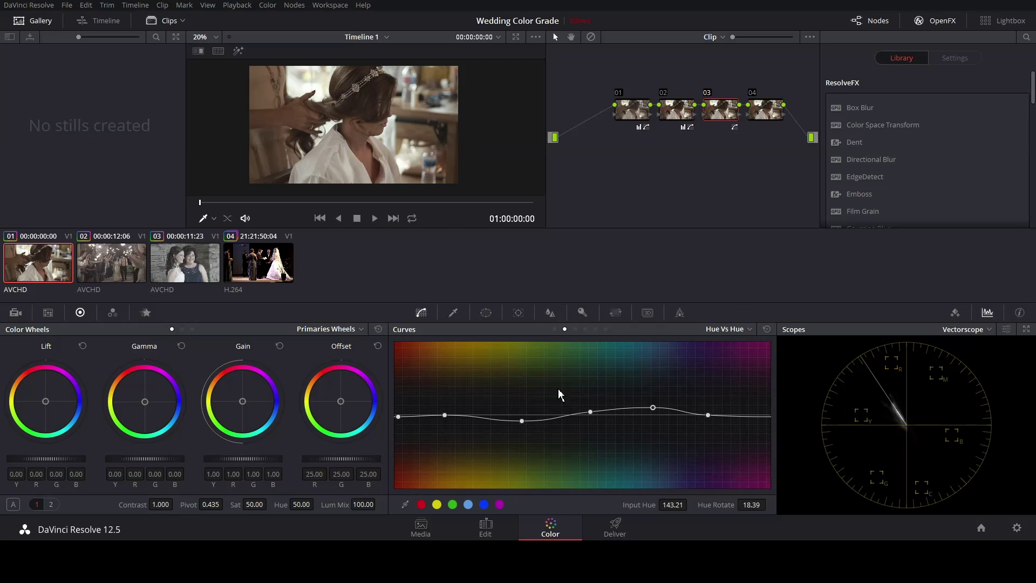
click(575, 329)
Step: Add red-to-blue points on Hue vs Sat and raise orange, yellow-green and green-cyan saturation
click(422, 504)
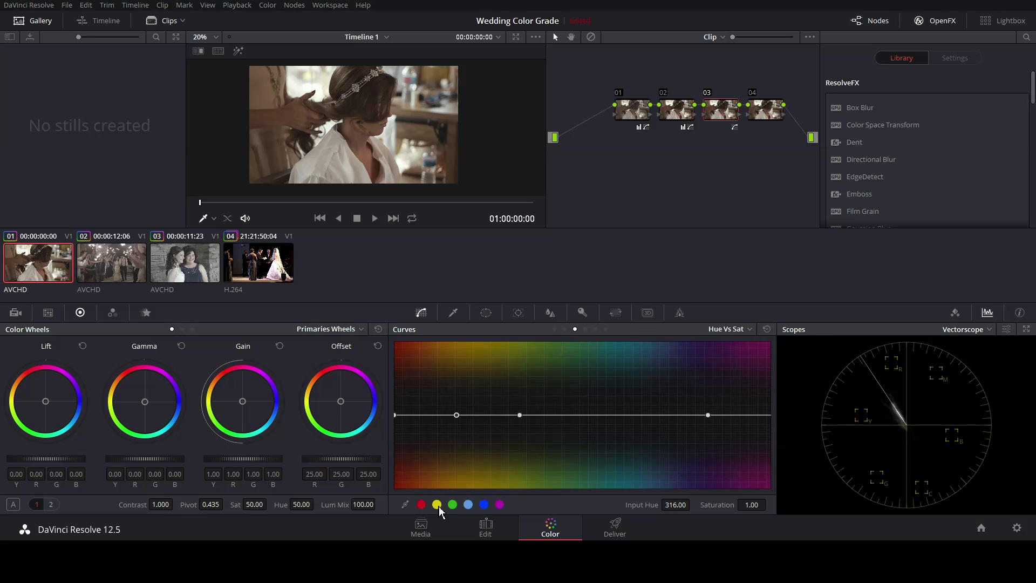
click(437, 505)
click(453, 505)
click(469, 505)
click(484, 505)
drag(399, 417, 402, 419)
drag(404, 422, 401, 426)
drag(518, 416, 517, 398)
drag(584, 417, 587, 400)
drag(459, 417, 457, 409)
Step: Compare node 03 on and off, then nudge the leftmost Hue vs Hue point up slightly
click(707, 92)
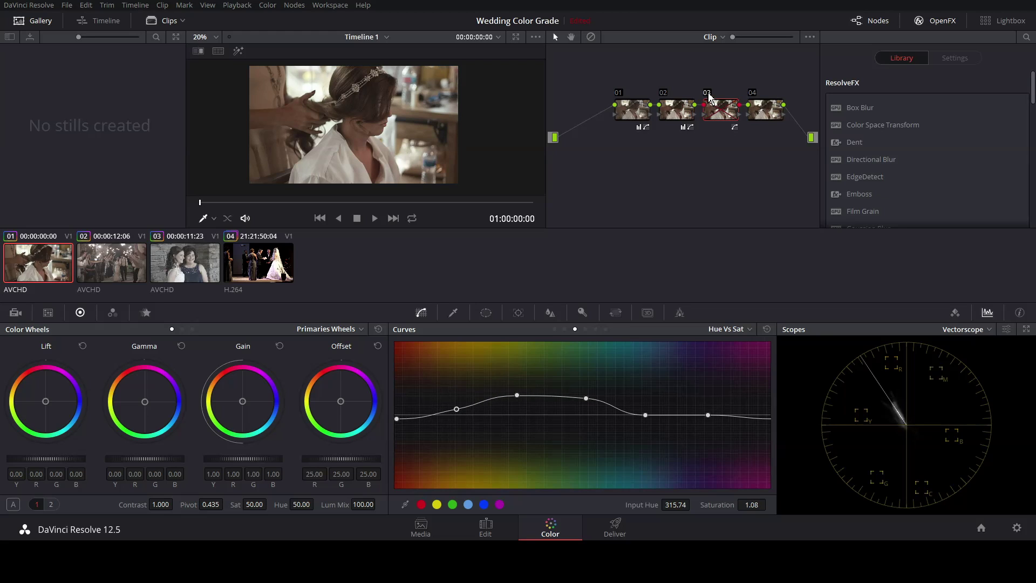
click(708, 94)
click(709, 96)
click(709, 95)
click(706, 96)
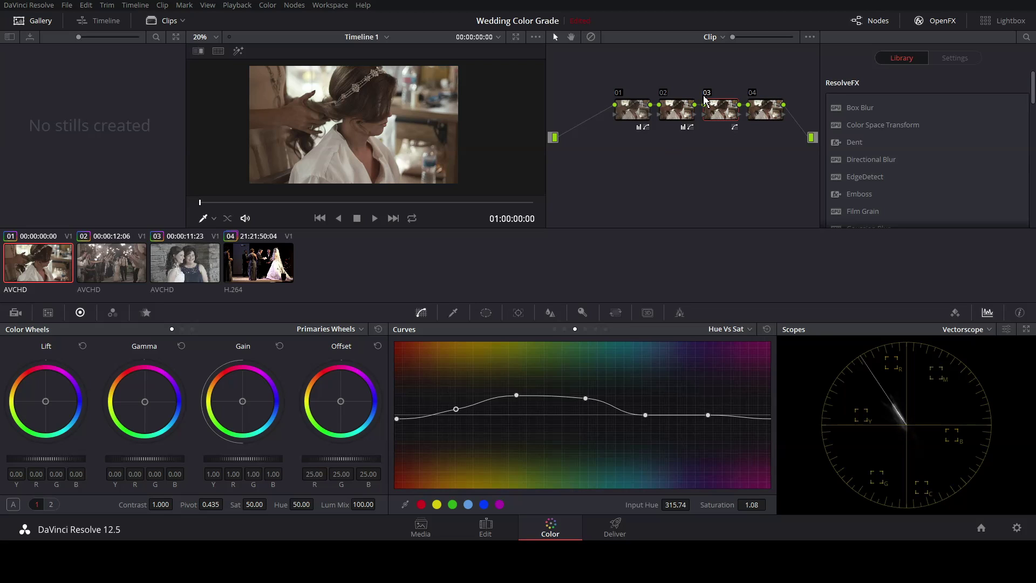
click(565, 329)
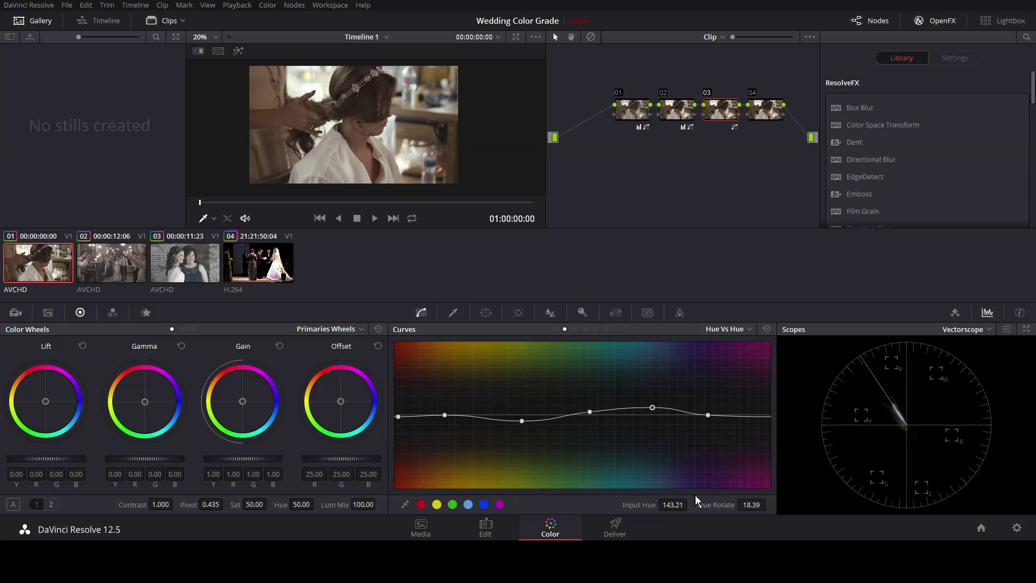
click(398, 417)
drag(399, 417, 399, 417)
Step: Adjust the gamma colour balance on node 04 and compare against the ungraded original
click(778, 108)
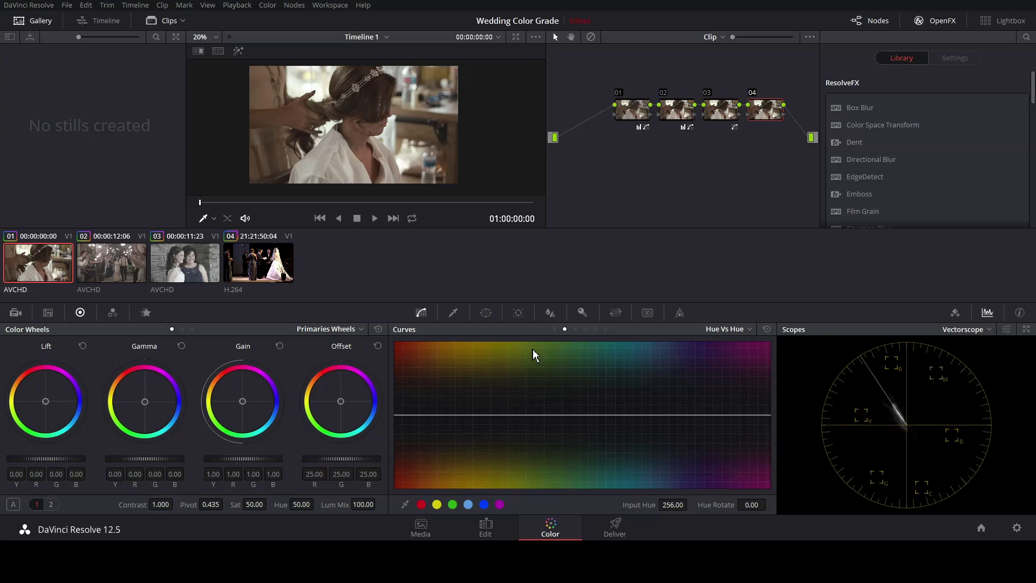
click(144, 401)
click(592, 37)
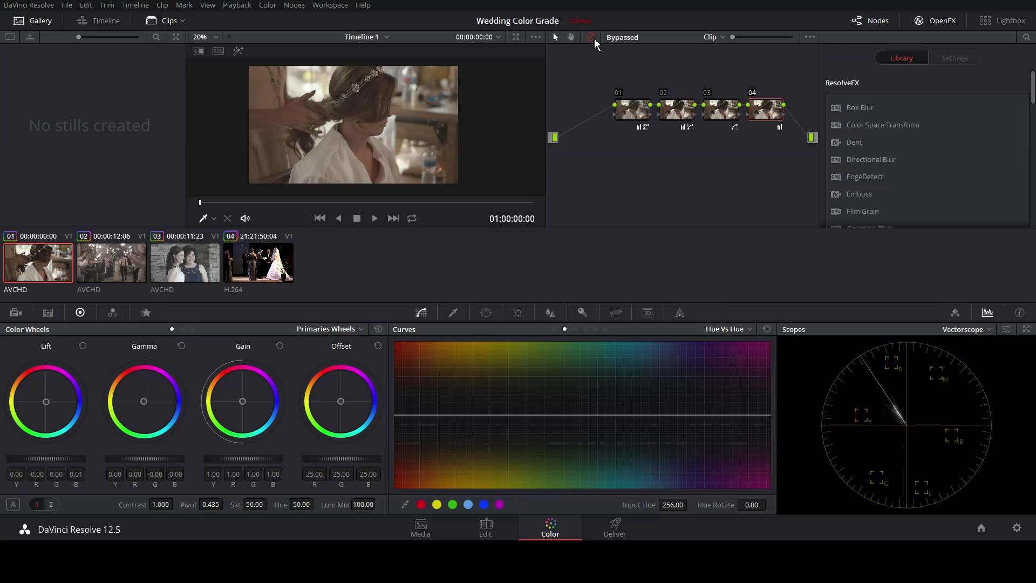
click(591, 37)
click(591, 37)
click(591, 37)
click(592, 36)
click(591, 36)
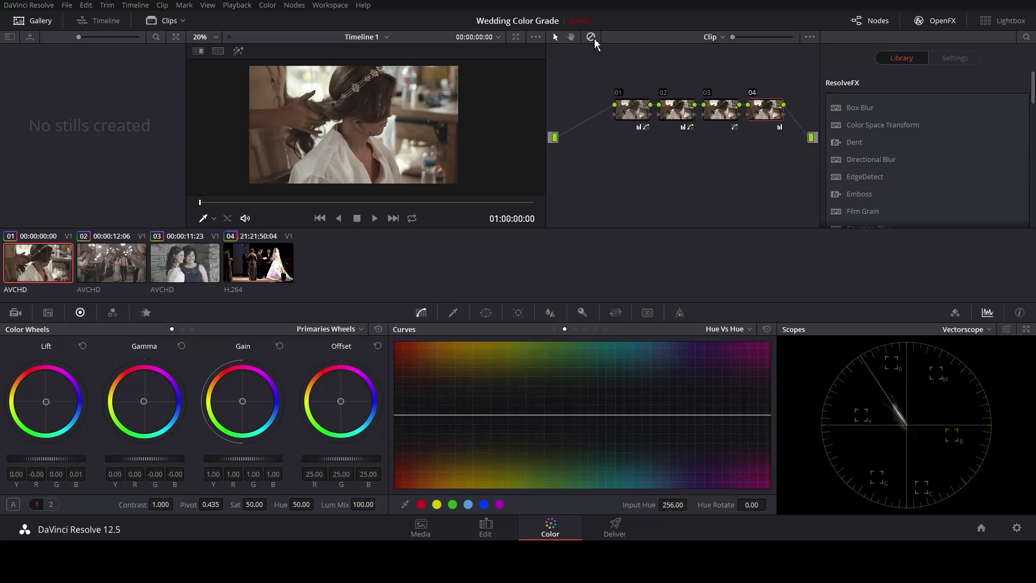
click(591, 36)
click(591, 36)
Step: Lift the black point on node 02's custom curve and compare with the ungraded image
click(682, 120)
click(557, 331)
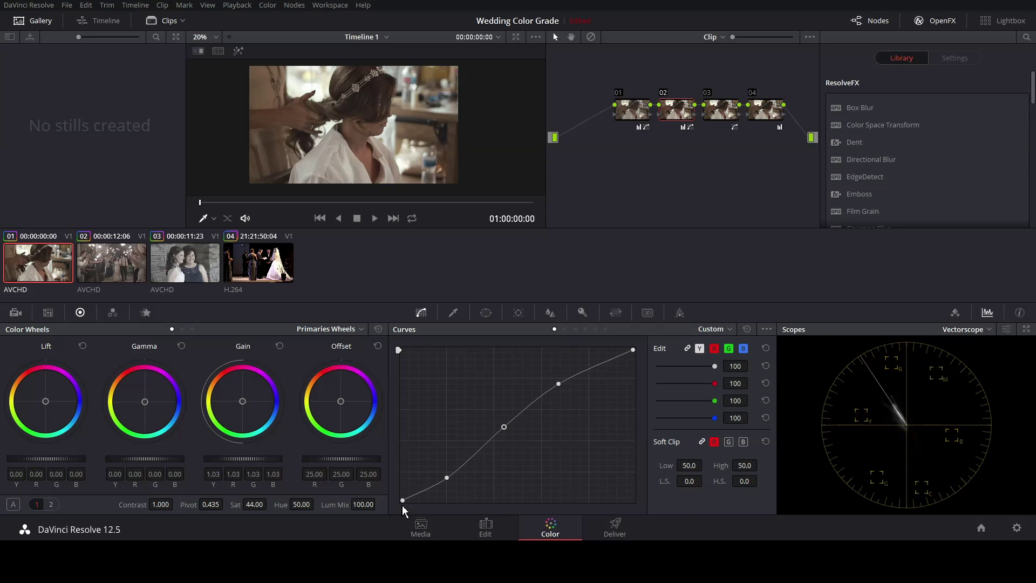
drag(404, 503, 404, 492)
click(591, 37)
click(591, 37)
click(591, 36)
click(591, 37)
click(591, 37)
click(591, 37)
click(591, 36)
click(591, 37)
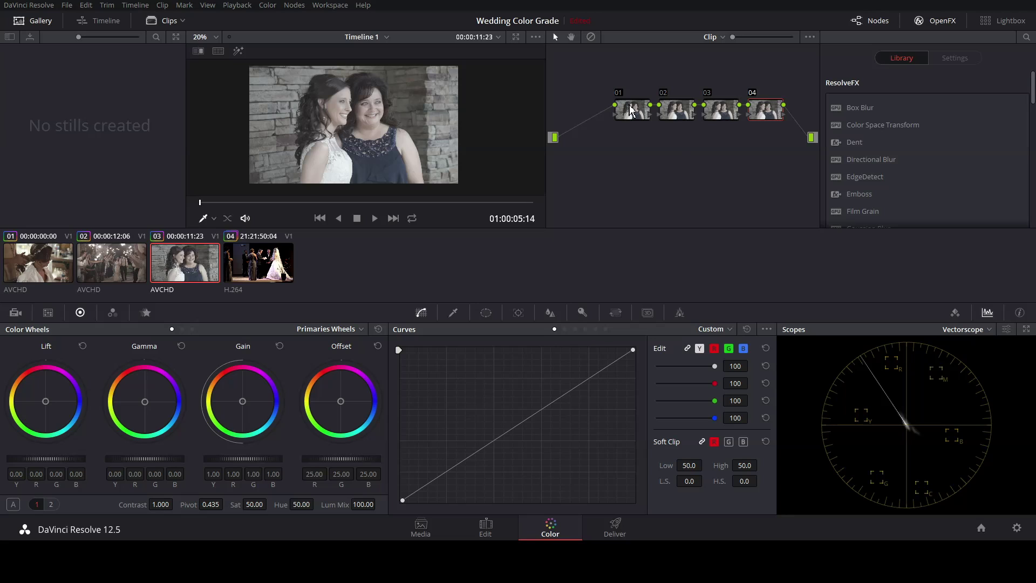
Step: On node 01, set temperature to 160, tint to 2.00 and gain to 0.96
click(632, 110)
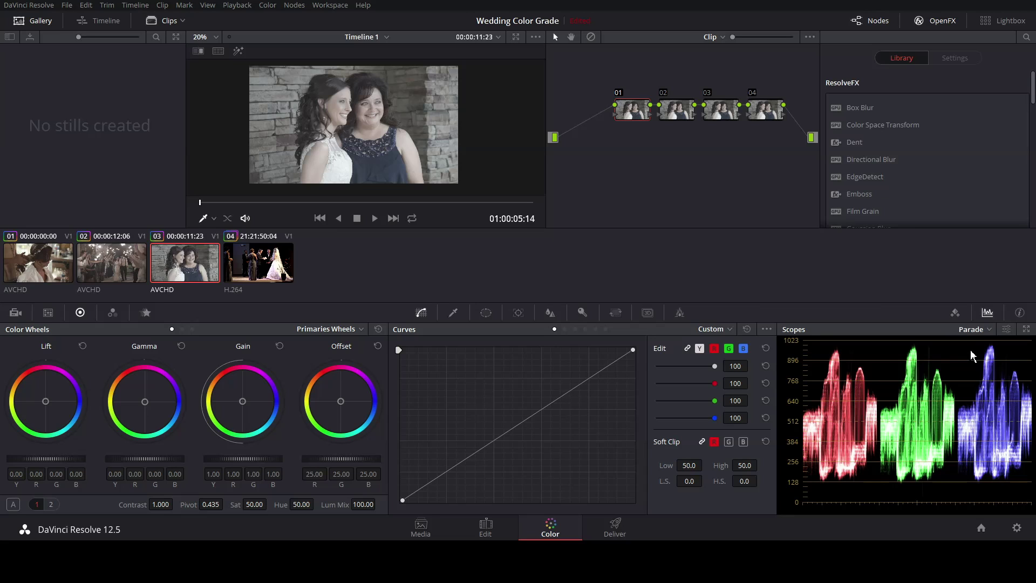
click(50, 504)
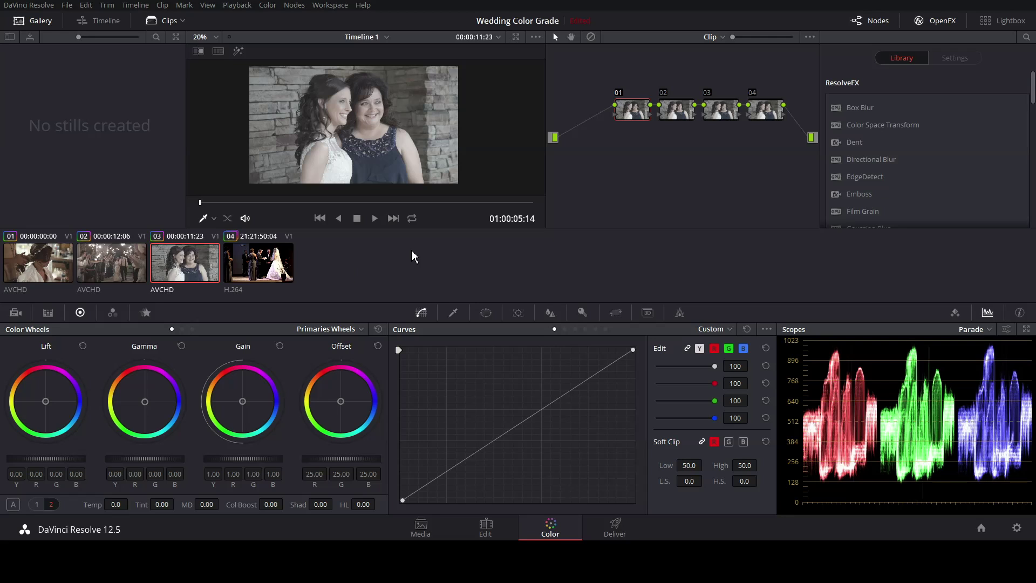
drag(244, 460, 256, 461)
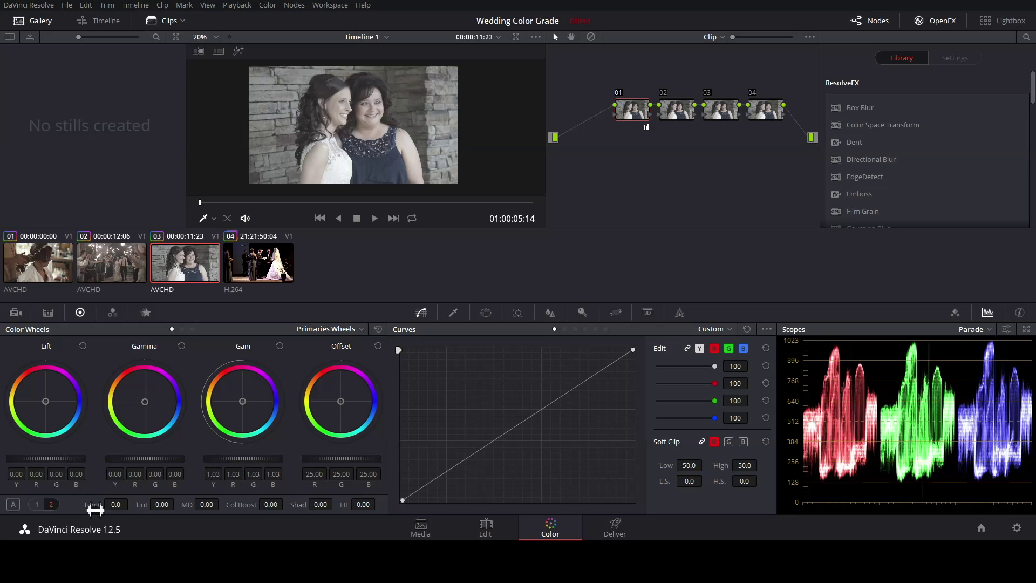
click(36, 504)
click(51, 504)
drag(116, 504, 125, 505)
mouse_move(271, 459)
mouse_down()
mouse_move(254, 458)
mouse_move(270, 462)
mouse_up()
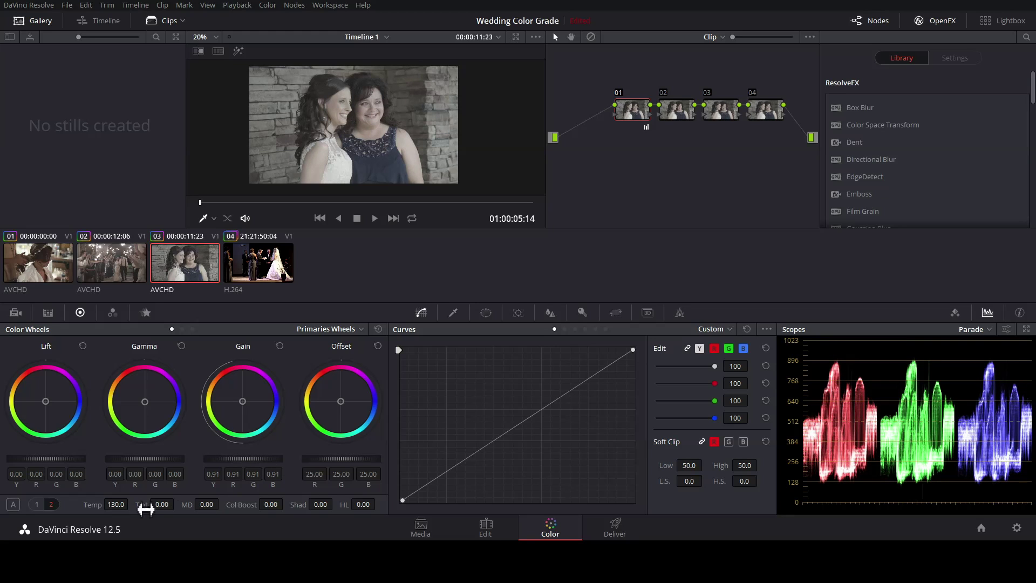
drag(125, 505, 132, 505)
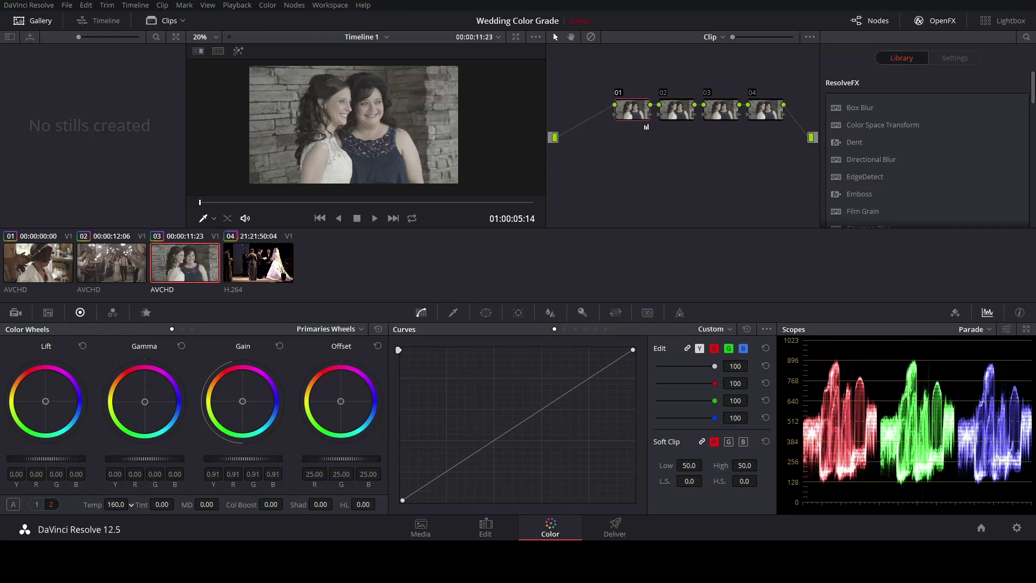
click(130, 504)
drag(167, 513, 168, 513)
drag(232, 459, 243, 459)
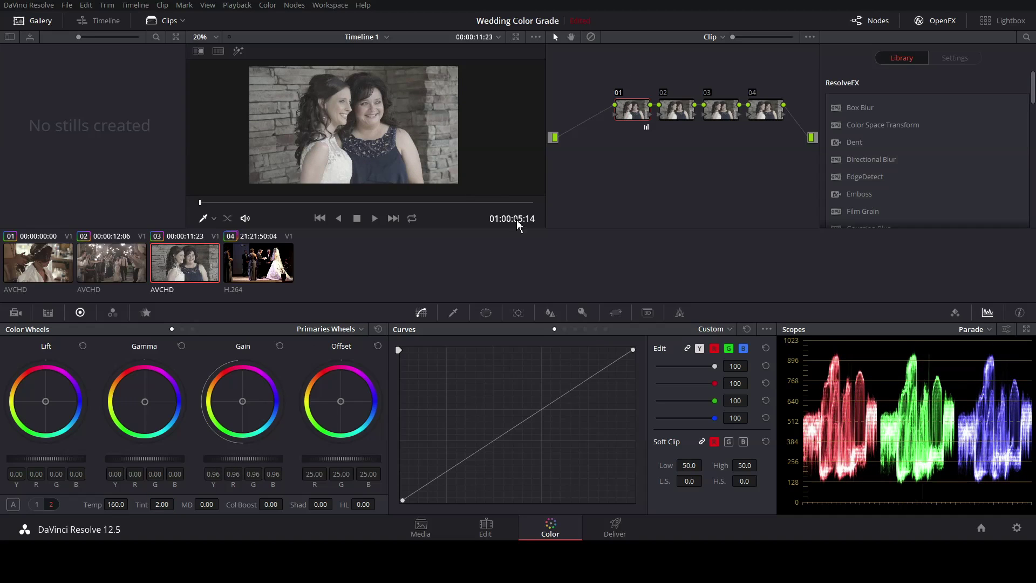
Step: Increase the saturation and set Col Boost to 4.50
click(37, 505)
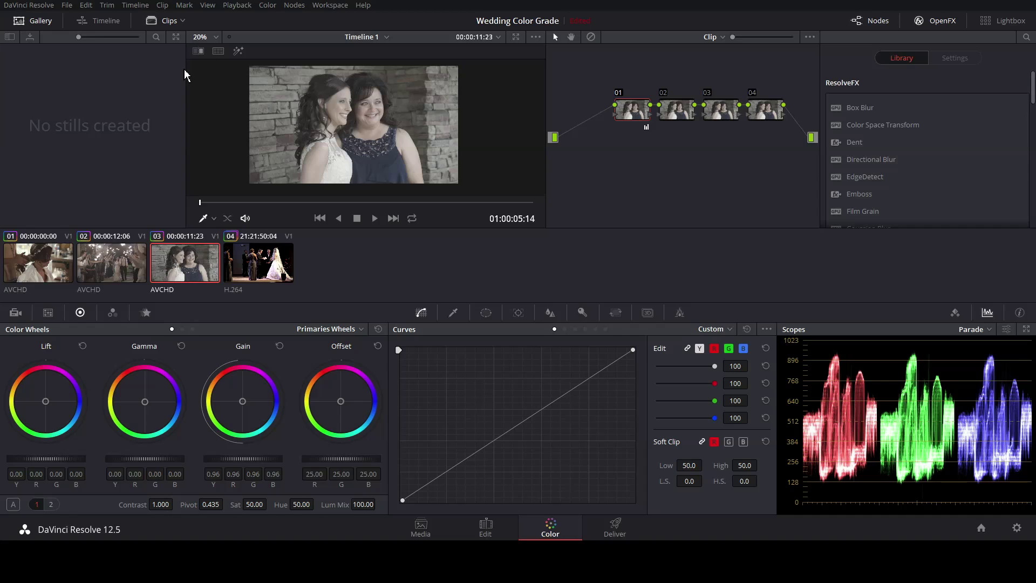
drag(259, 504, 270, 506)
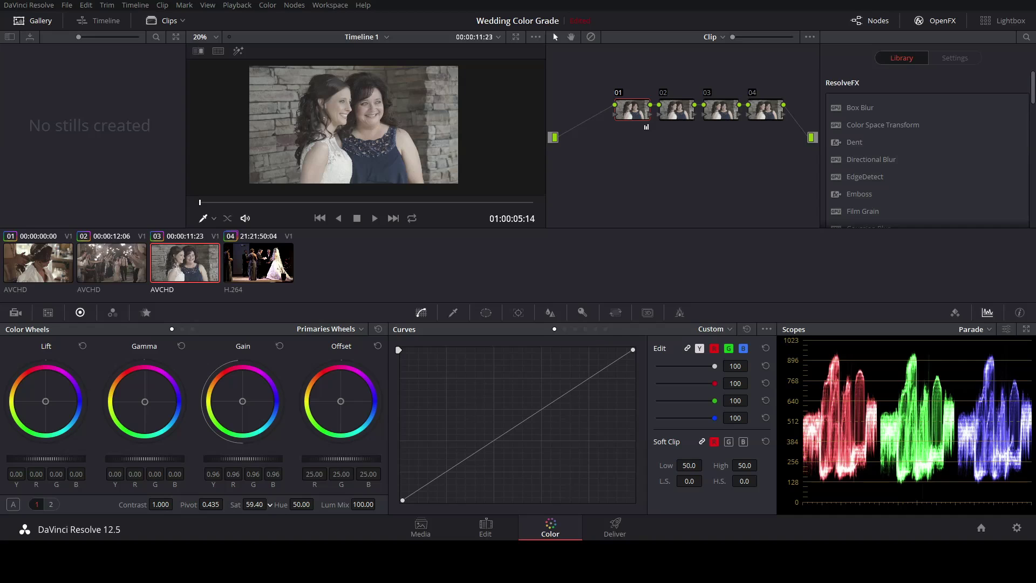
click(51, 505)
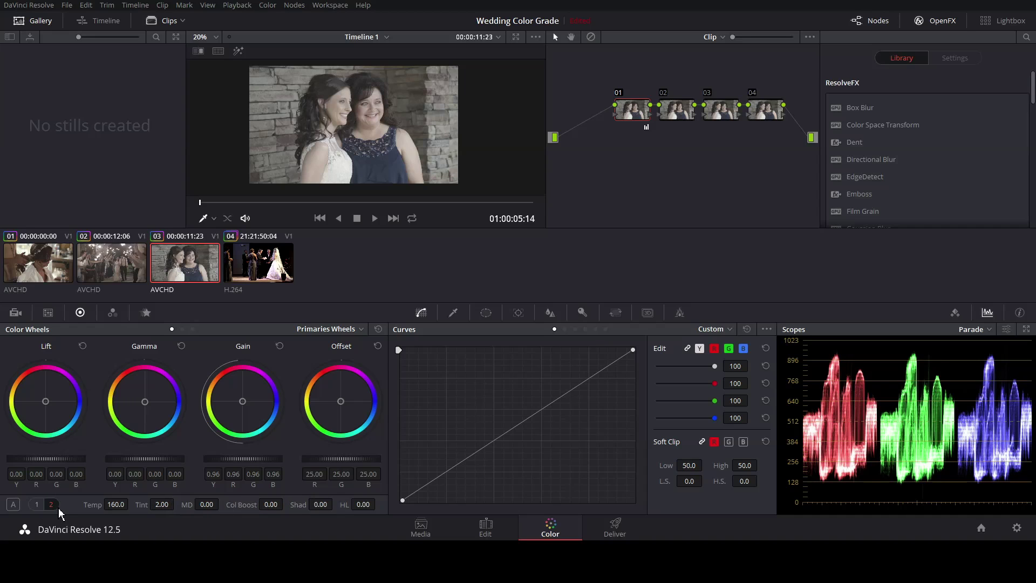
mouse_move(270, 504)
mouse_down()
mouse_move(209, 514)
mouse_move(213, 504)
mouse_move(266, 504)
mouse_up()
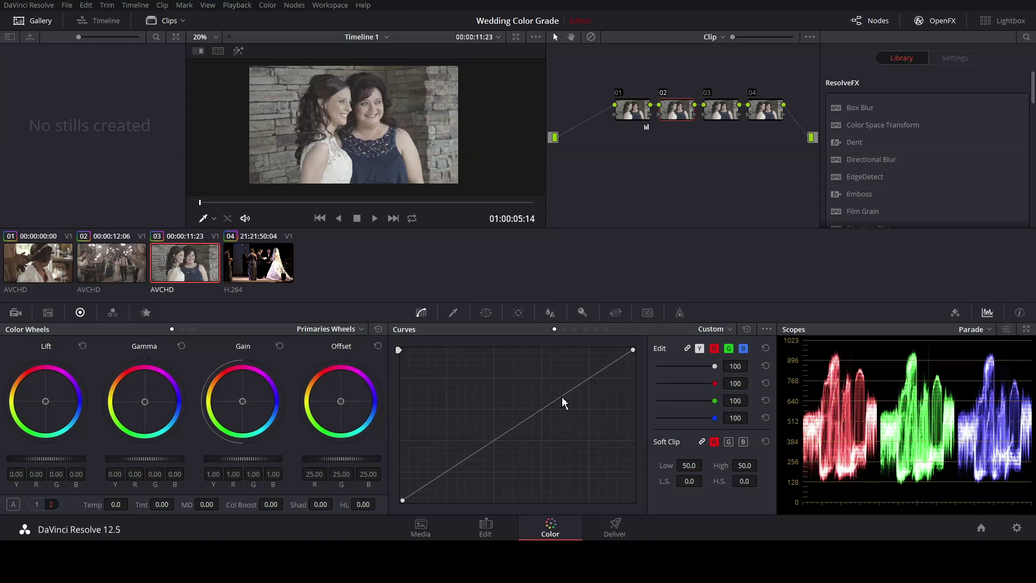
Step: Build an S-curve on node 02 with brighter highlights and shaped midtone and shadow points
drag(558, 398, 553, 392)
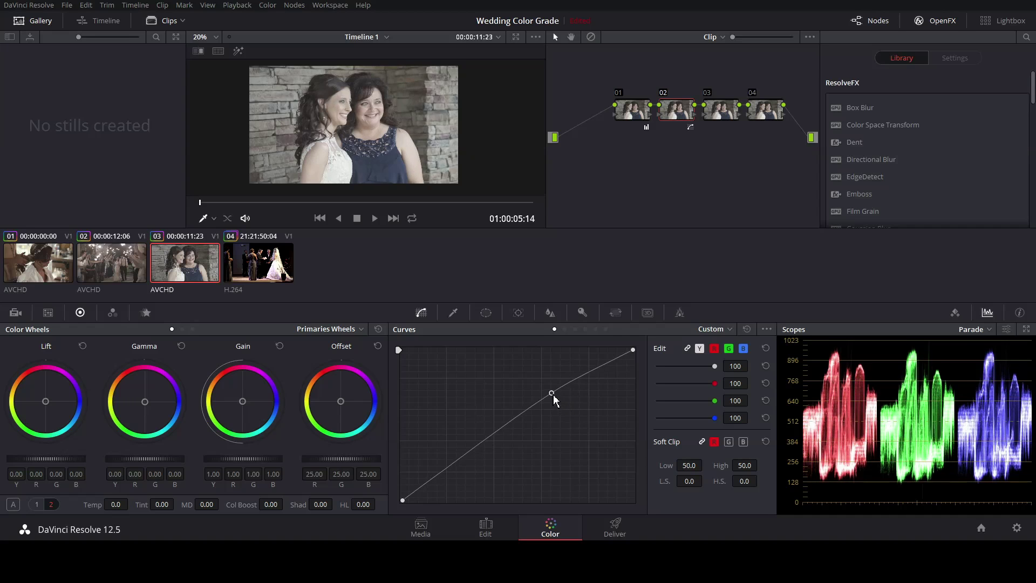
click(447, 475)
click(505, 431)
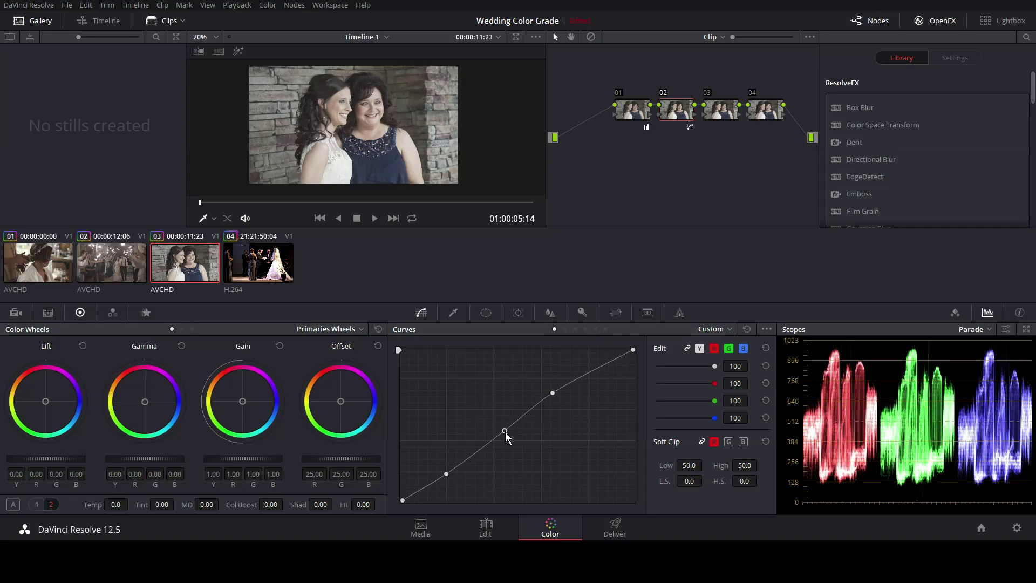
drag(505, 432, 507, 437)
drag(447, 476, 455, 483)
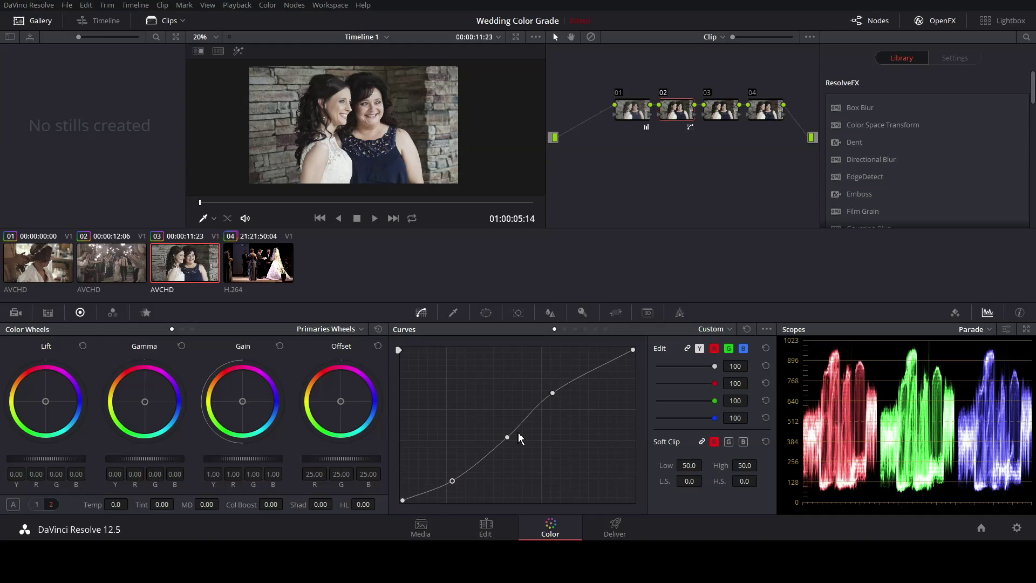
drag(556, 398, 579, 378)
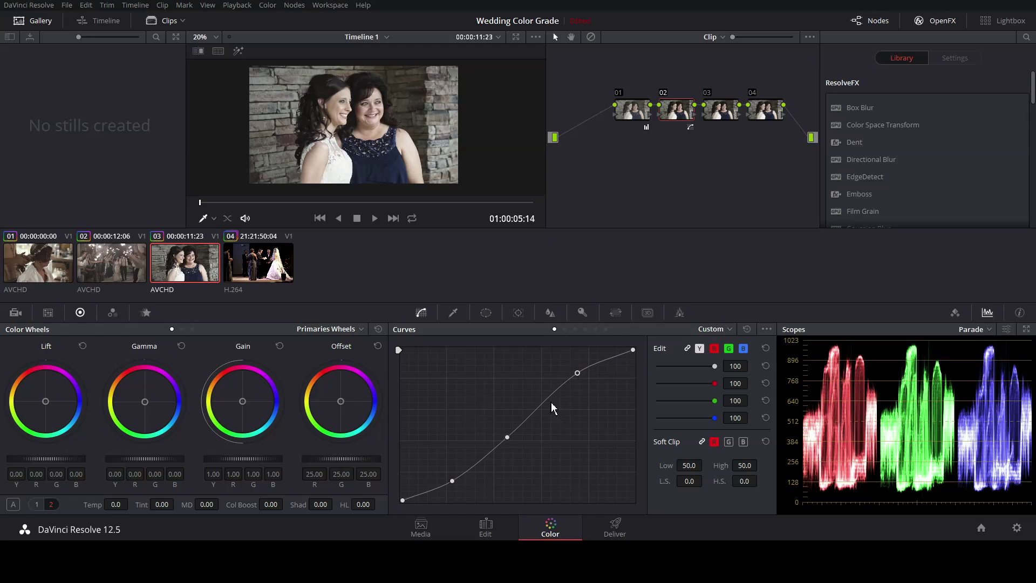
click(510, 436)
Step: Lift the black point slightly and compare node 02 on and off with Ctrl+D
mouse_move(405, 500)
mouse_down()
mouse_move(407, 485)
mouse_move(405, 496)
mouse_up()
key(ctrl+d)
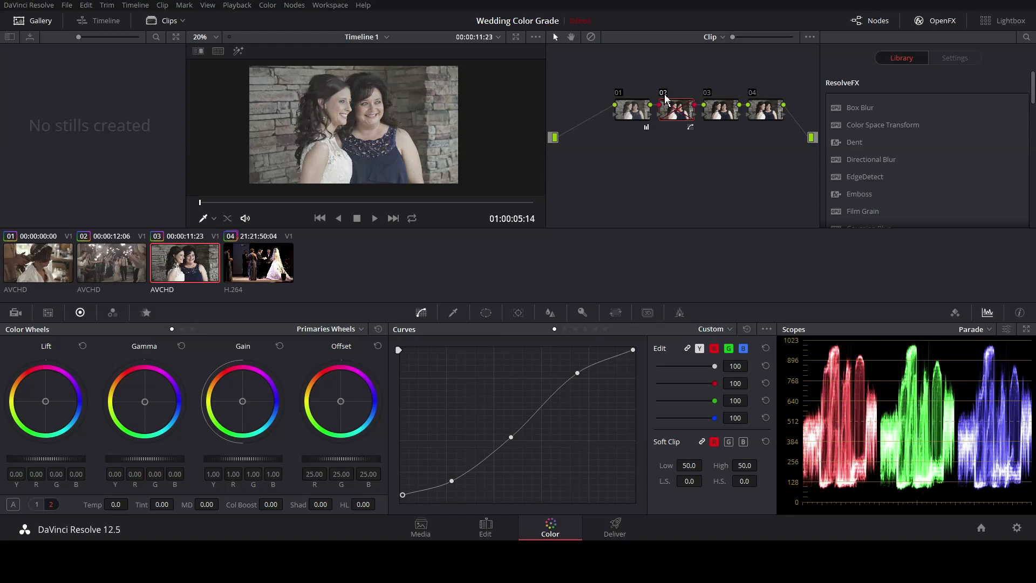
key(ctrl+d)
key(ctrl+d)
key(ctrl+d)
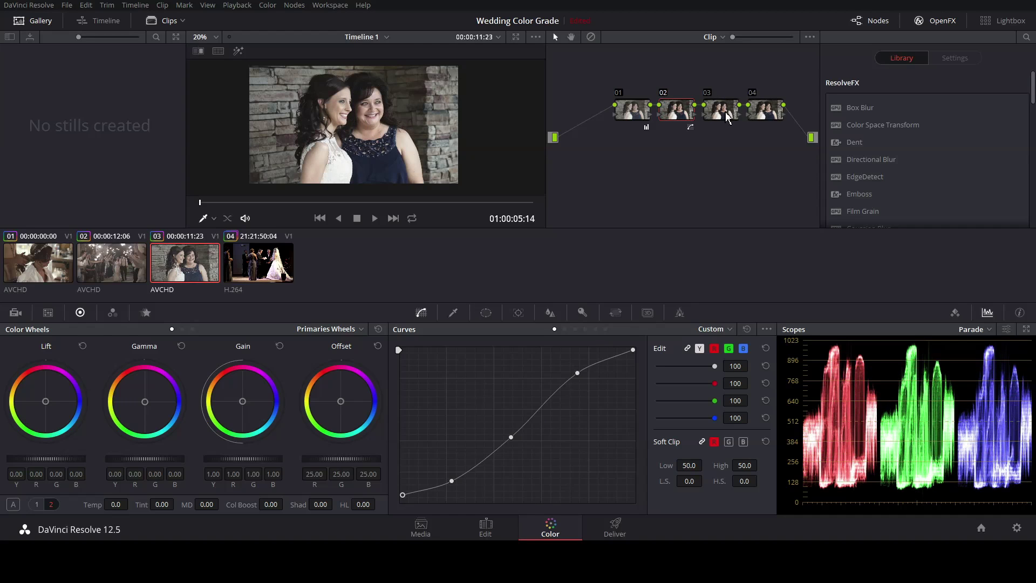
Step: Try red, green and blue Hue vs Hue points on node 03, then delete and undo them
click(728, 117)
click(565, 330)
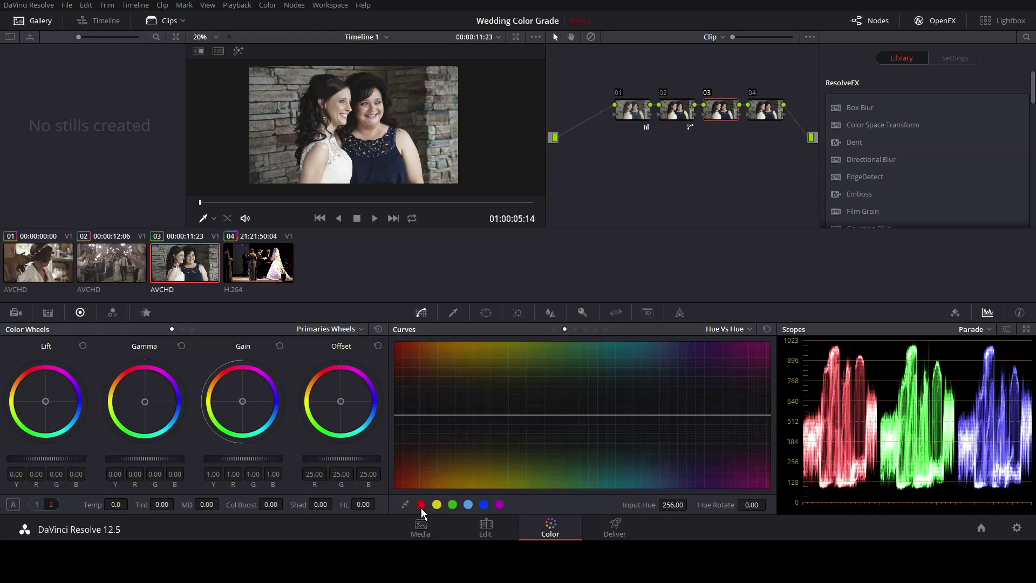
click(422, 505)
click(452, 504)
click(484, 504)
drag(396, 415, 455, 417)
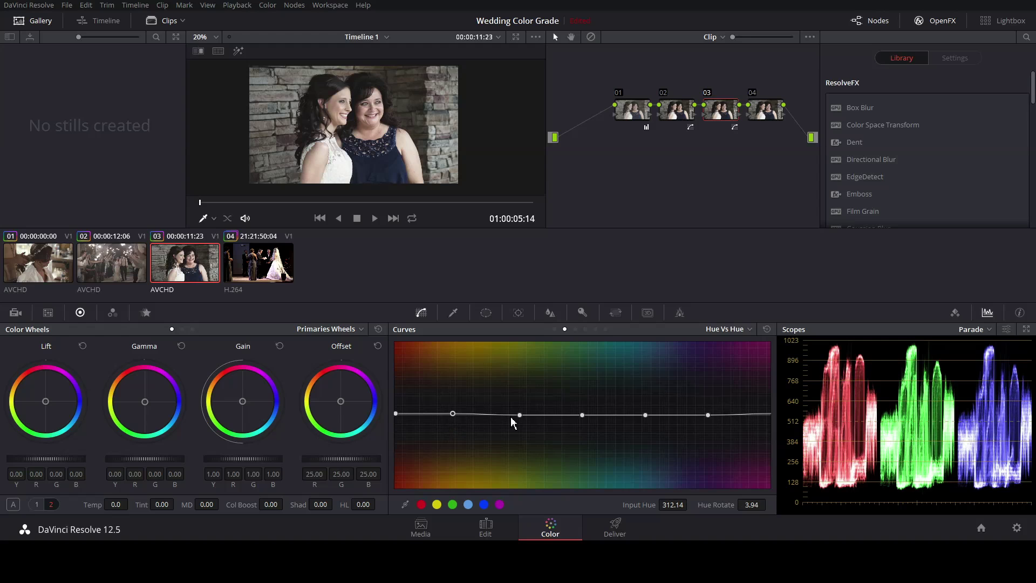
drag(519, 415, 576, 414)
right_click(576, 417)
drag(649, 416, 650, 414)
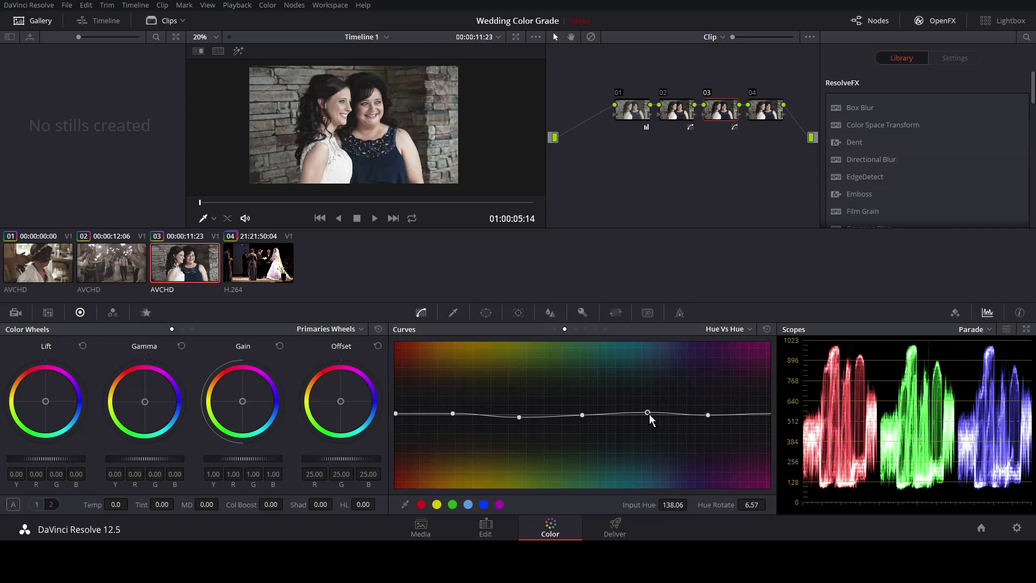
key(ctrl+z)
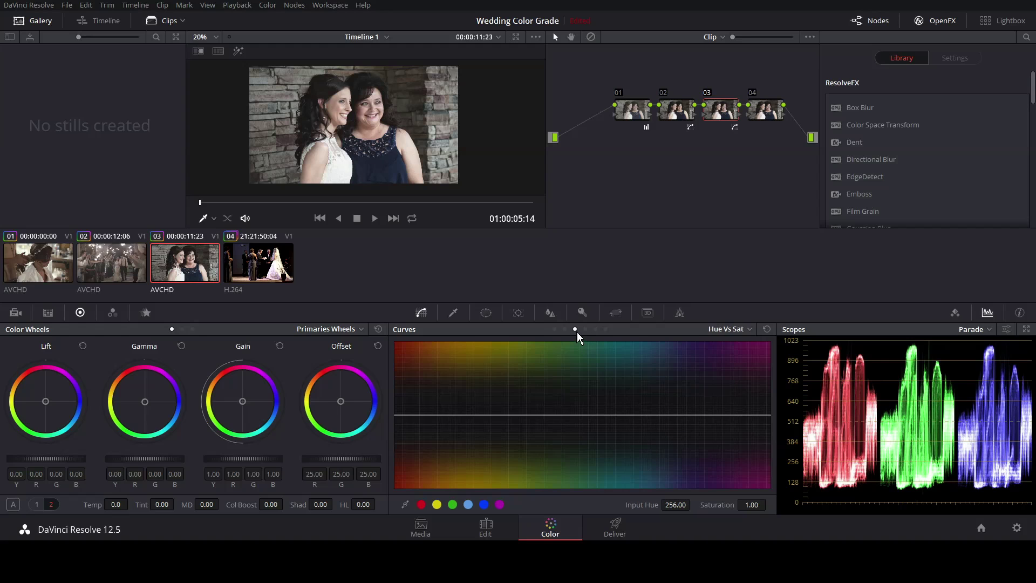
Step: Add cyan and magenta Hue vs Sat points, lowering yellow saturation and raising cyan
click(468, 505)
click(499, 505)
drag(400, 417, 459, 425)
drag(520, 415, 584, 408)
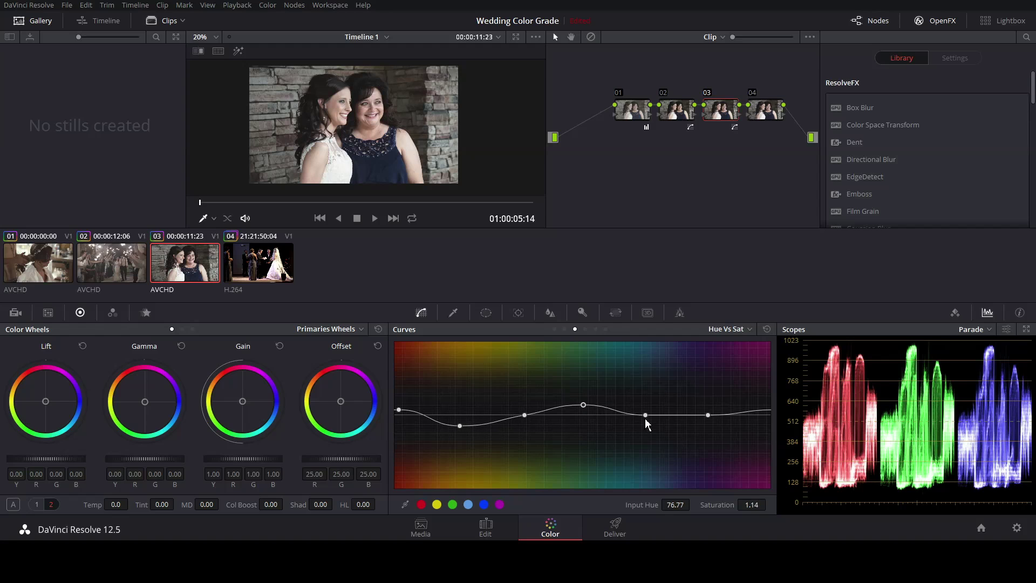
drag(646, 416, 707, 412)
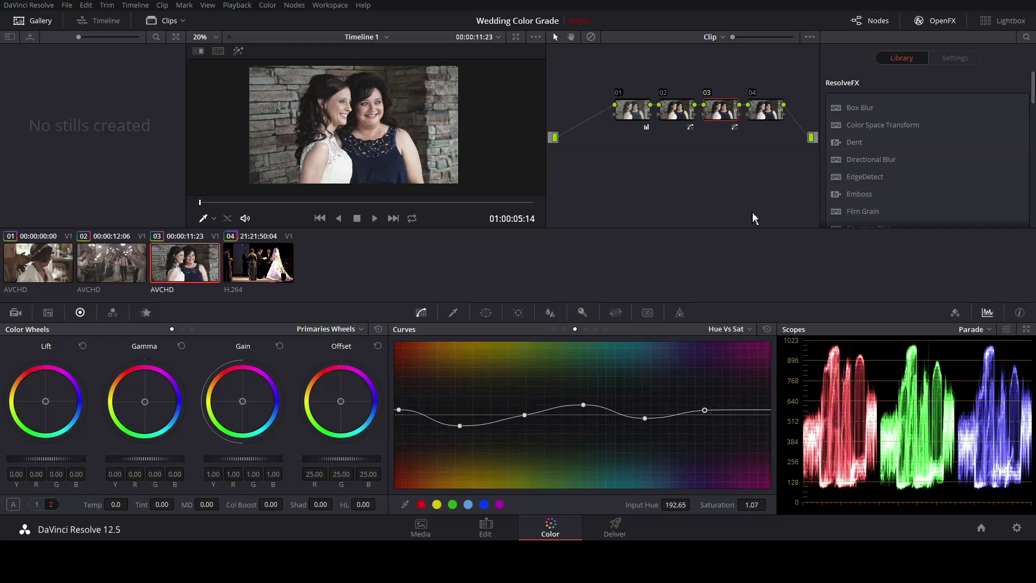
click(766, 111)
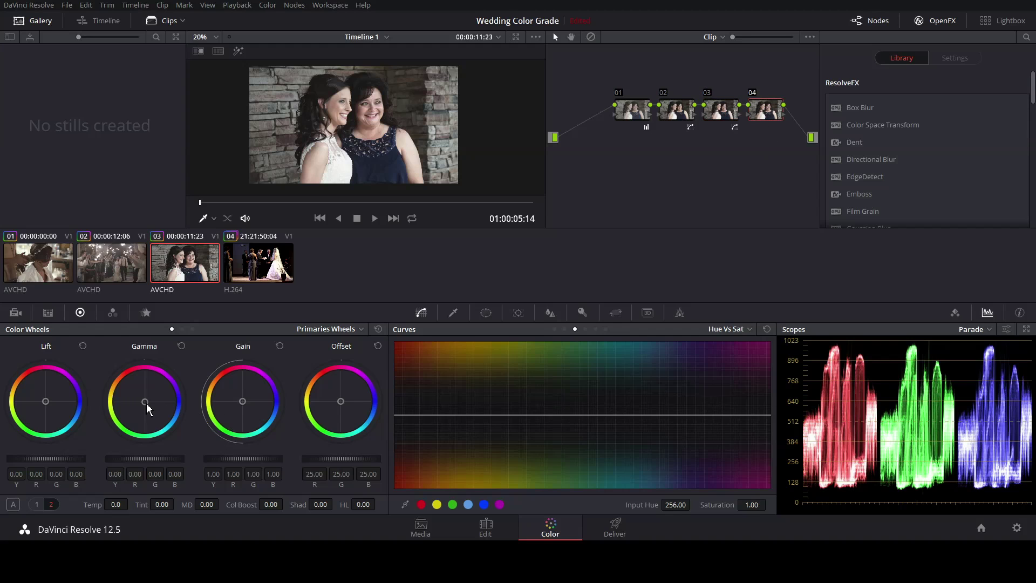
drag(144, 401, 143, 399)
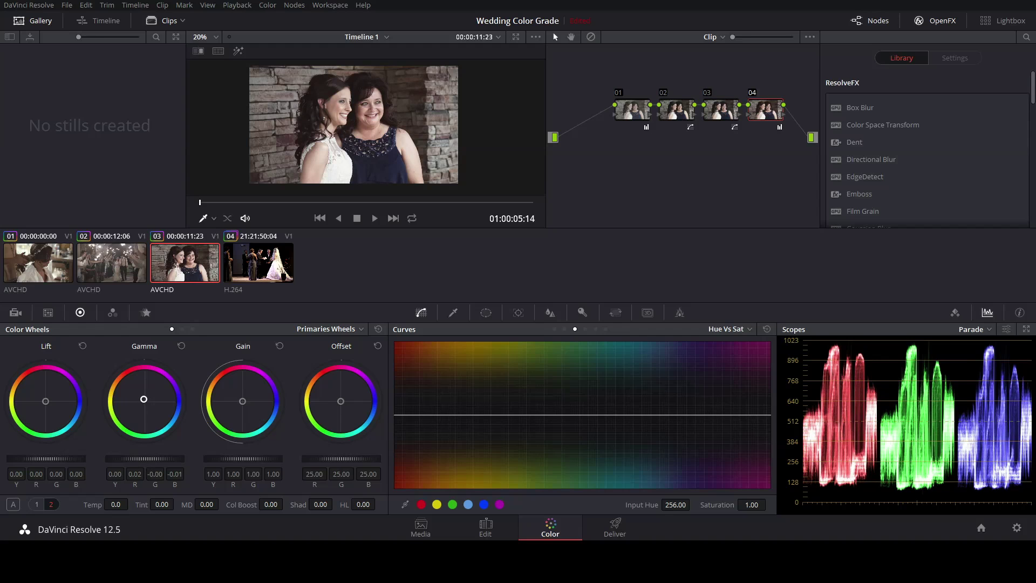
scroll(144, 400, down, 2)
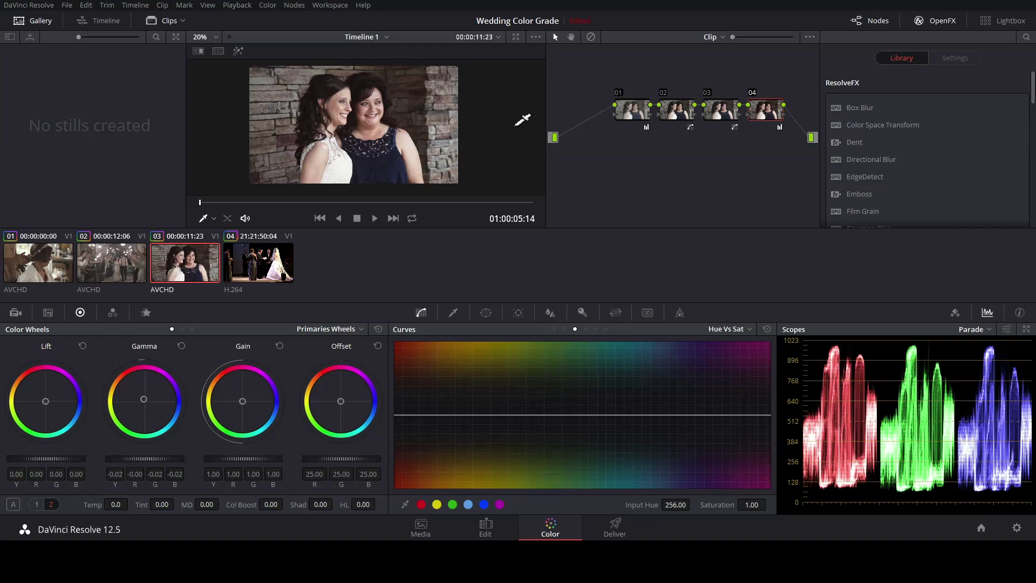
click(594, 39)
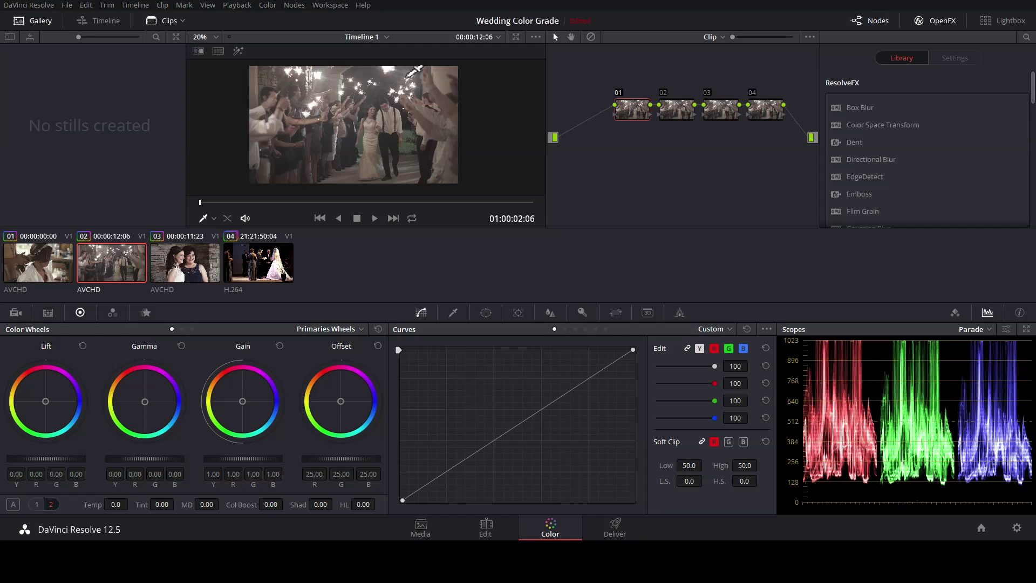
Step: Cool the sparkler clip's temperature, then reset it back to neutral
scroll(353, 97, up, 5)
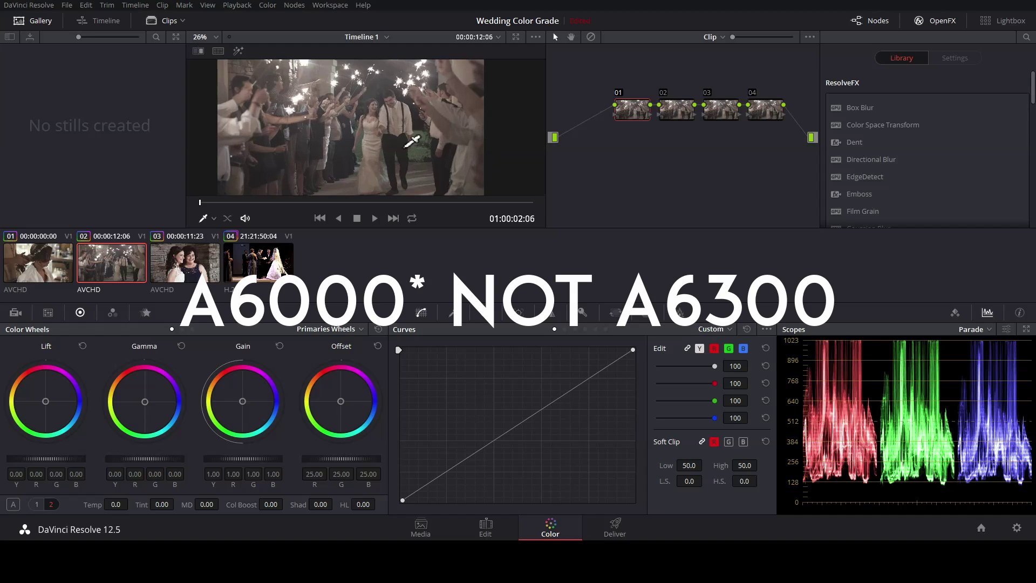
scroll(416, 140, down, 4)
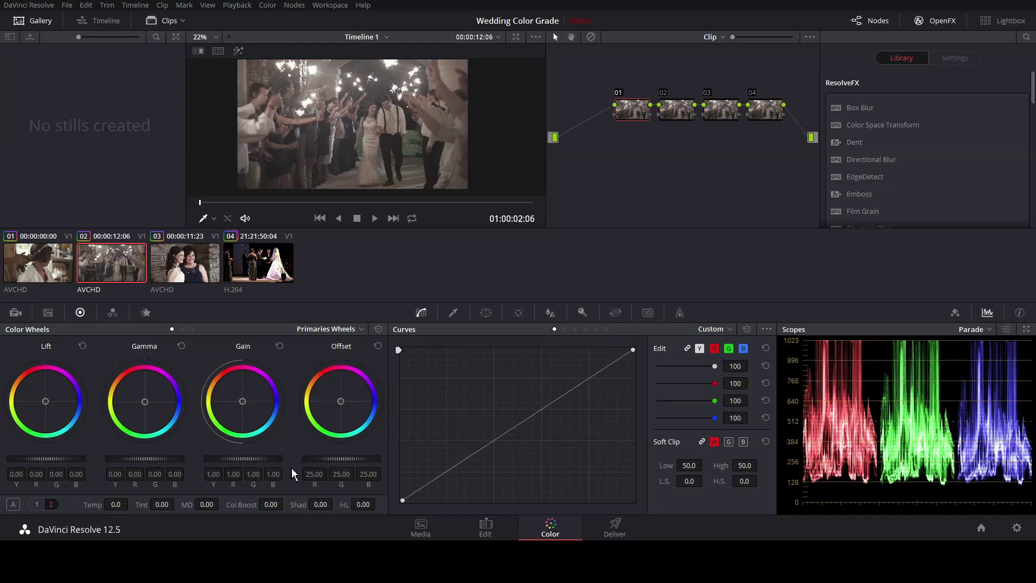
drag(115, 505, 199, 456)
click(381, 130)
click(379, 330)
Step: Sample a neutral spot, lower the red curve point and raise the blue one
click(691, 348)
drag(517, 428, 508, 437)
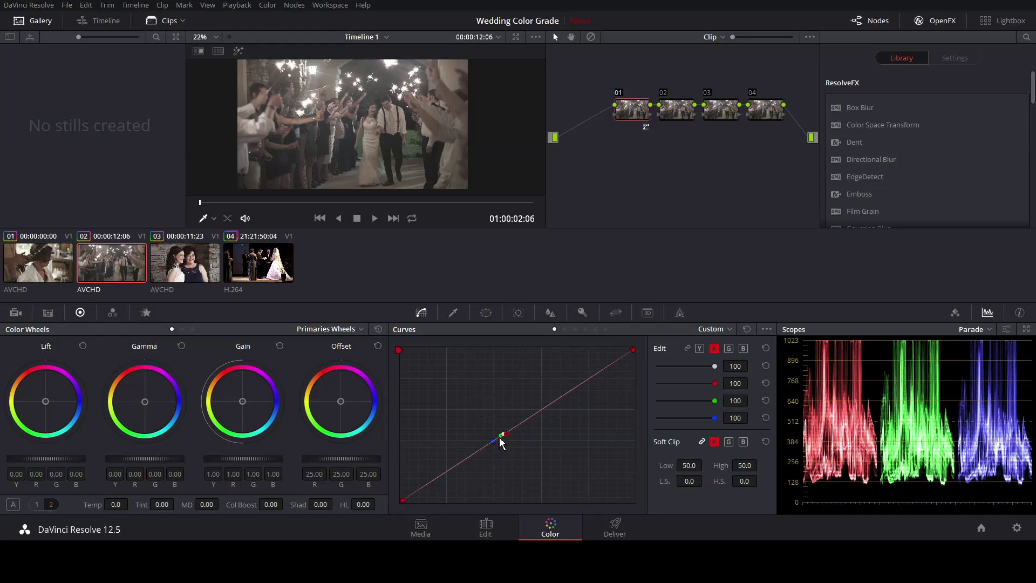
click(502, 436)
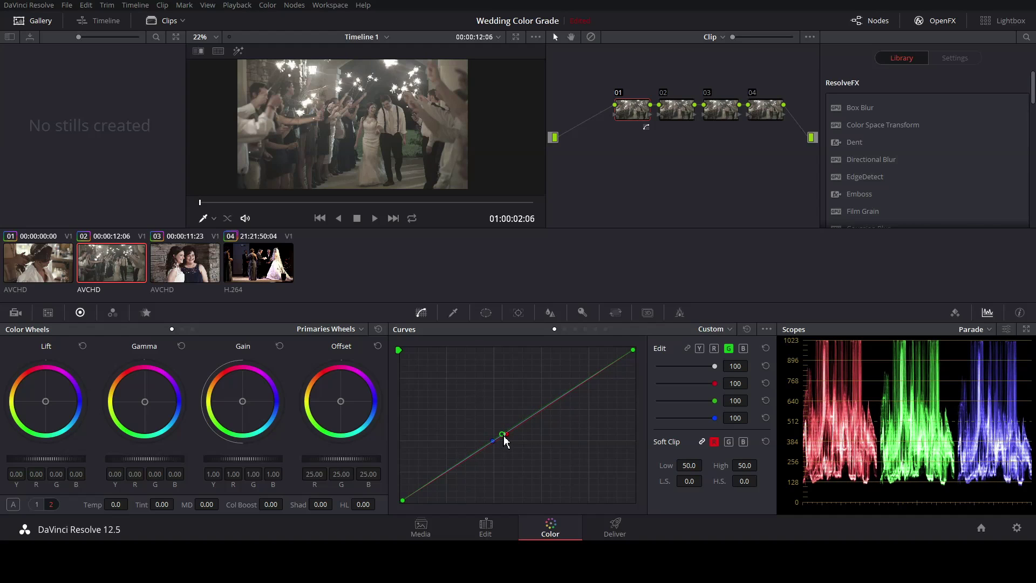
click(502, 436)
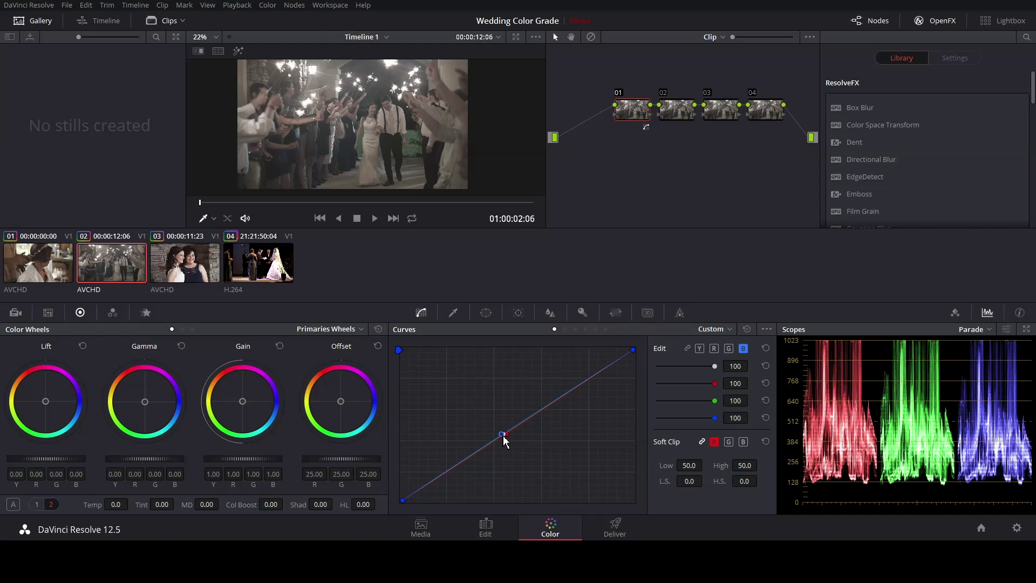
click(373, 135)
drag(543, 410, 527, 421)
drag(517, 432, 527, 421)
Step: Set the tint to 4.00 and raise saturation to 54.60
drag(177, 498, 177, 503)
click(37, 504)
drag(259, 514, 303, 512)
click(51, 504)
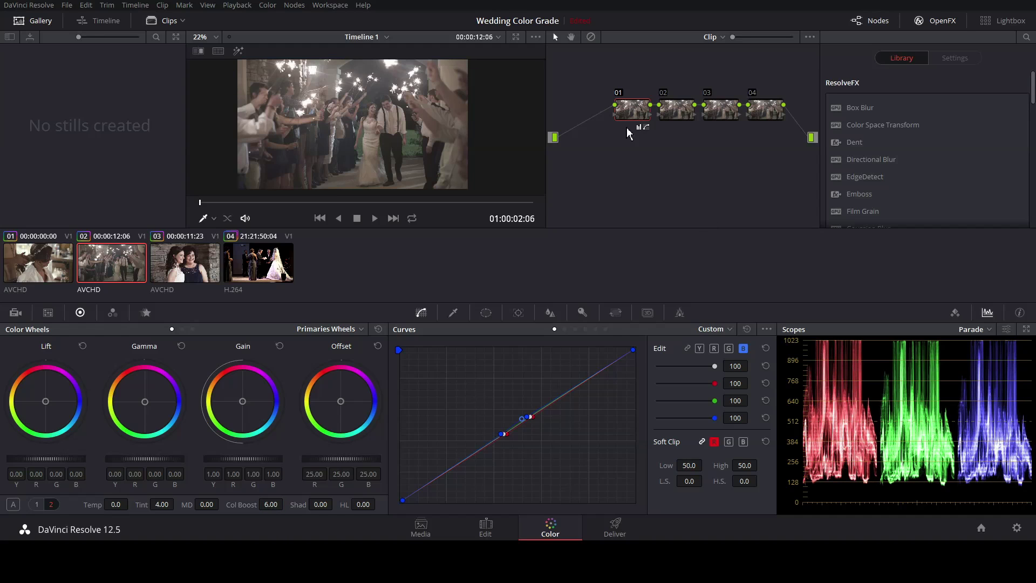
Step: Toggle the sparkler clip's grade off and on twice to compare before and after
click(592, 37)
click(592, 37)
click(592, 37)
click(592, 37)
Step: On node 02, link the curve channels and shape highlight, shadow and midpoint points into an S-curve
click(671, 108)
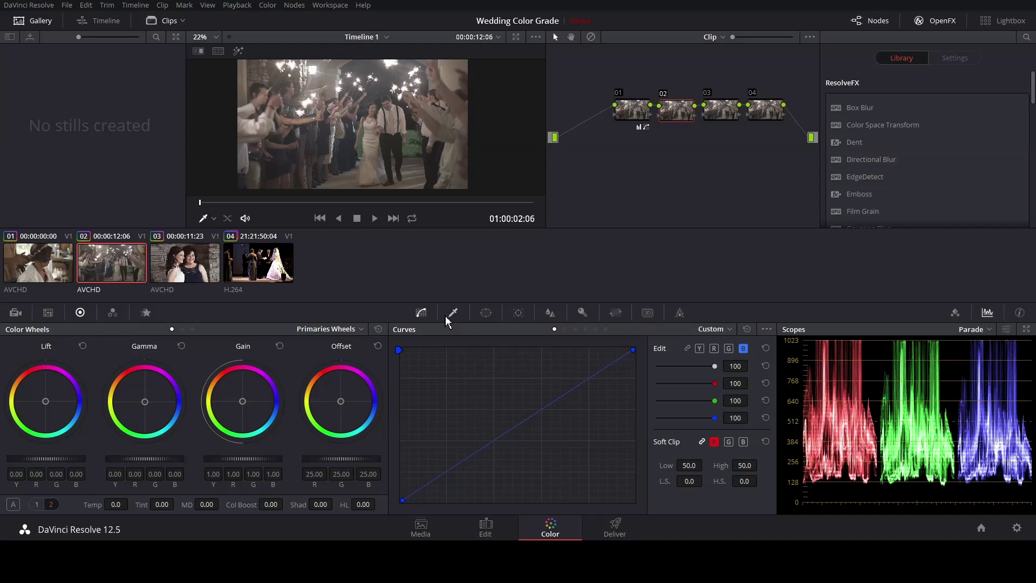
click(565, 330)
click(554, 330)
click(688, 349)
drag(569, 392, 567, 387)
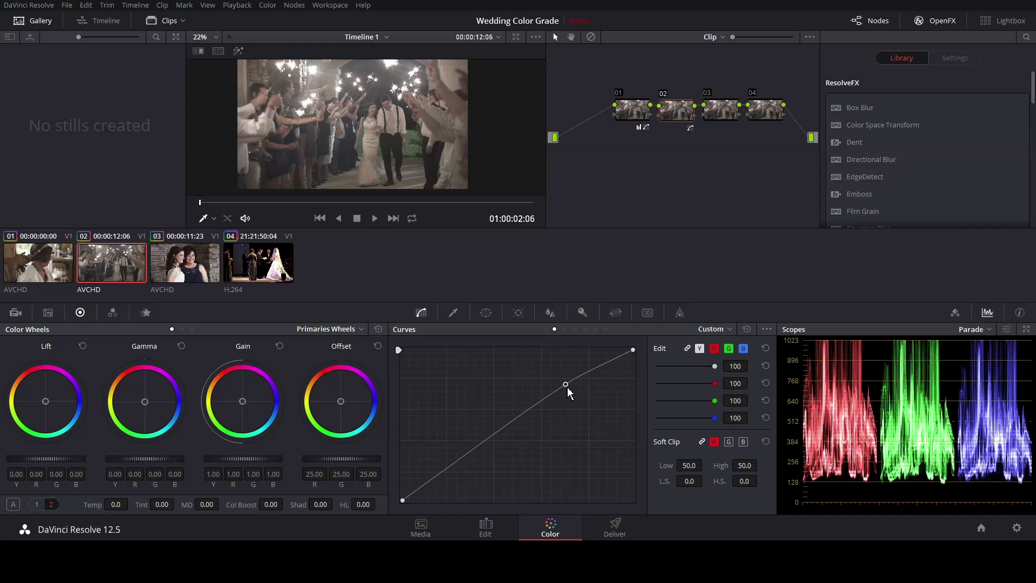
drag(453, 466, 452, 477)
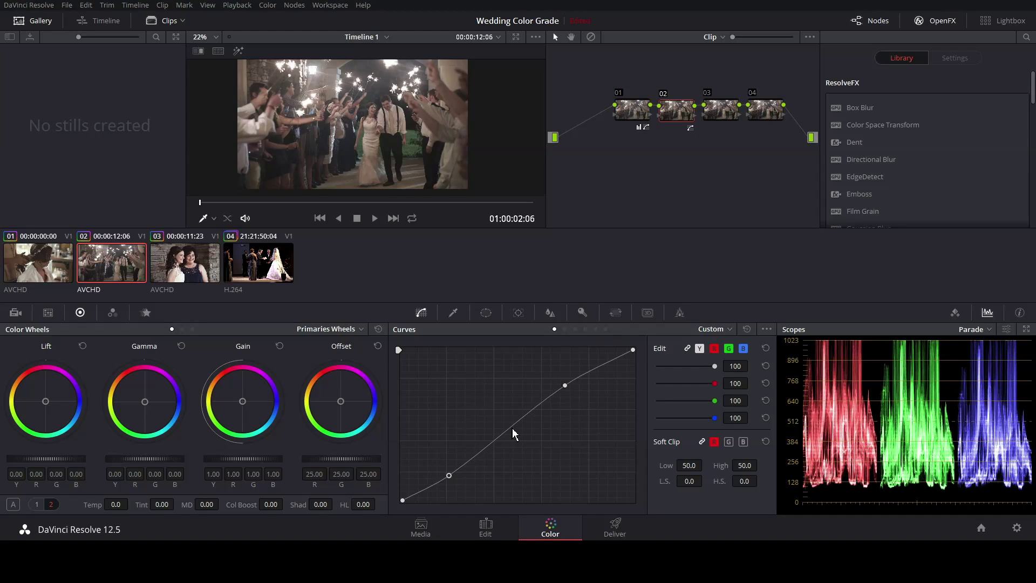
drag(513, 429, 511, 433)
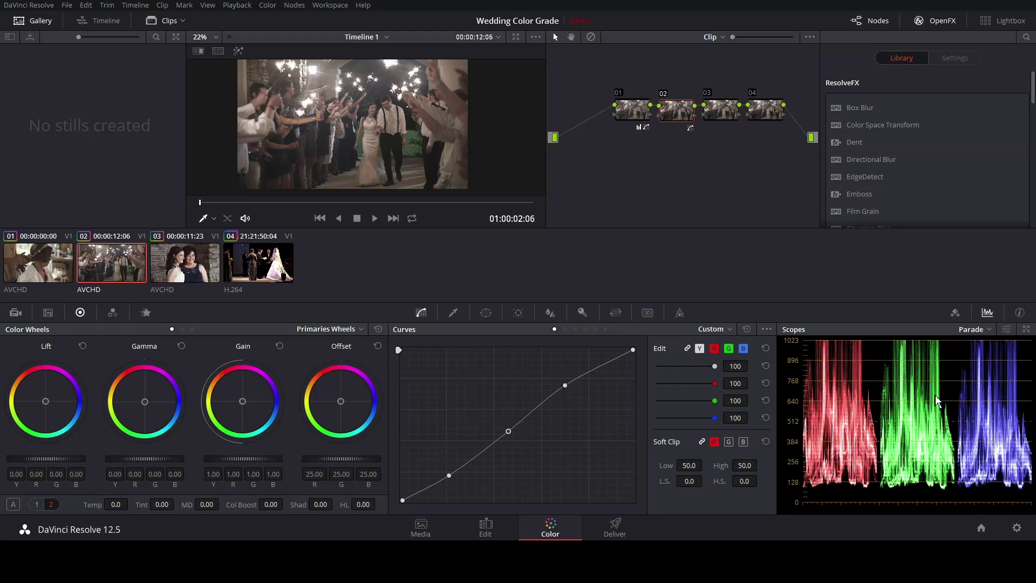
mouse_move(576, 387)
mouse_down()
mouse_move(576, 404)
mouse_move(565, 383)
mouse_up()
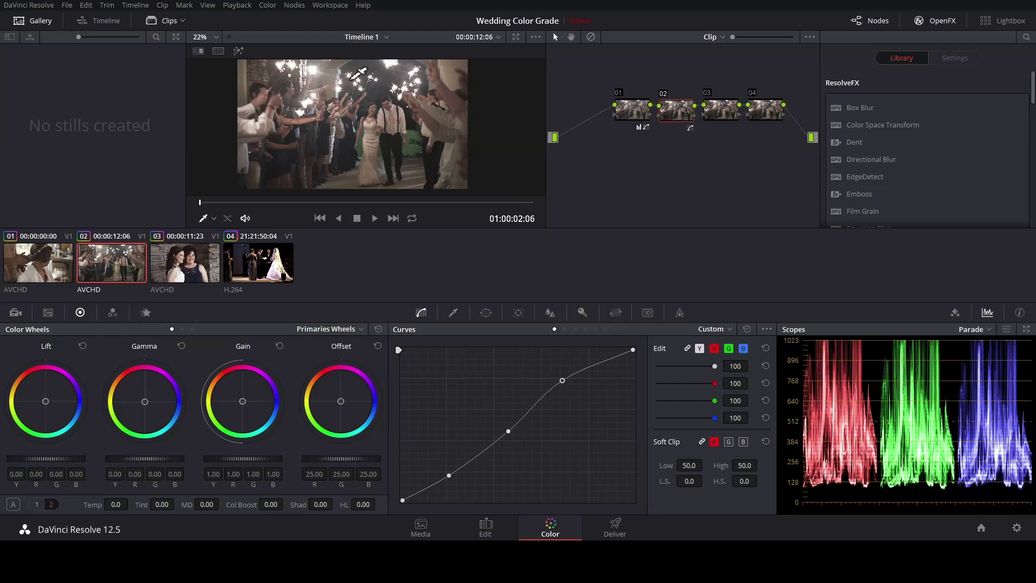
drag(564, 385, 563, 381)
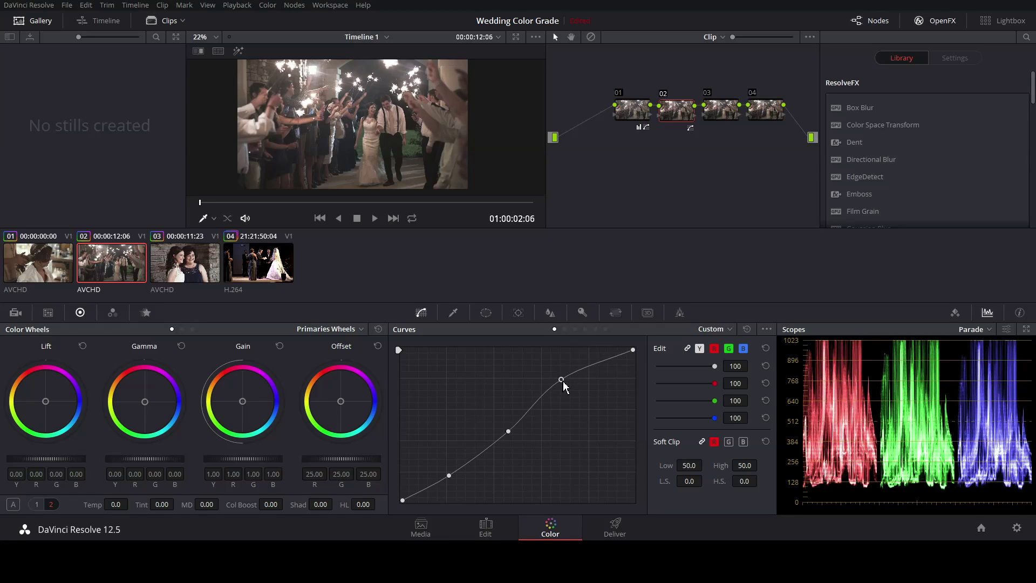
drag(508, 431, 507, 432)
click(450, 476)
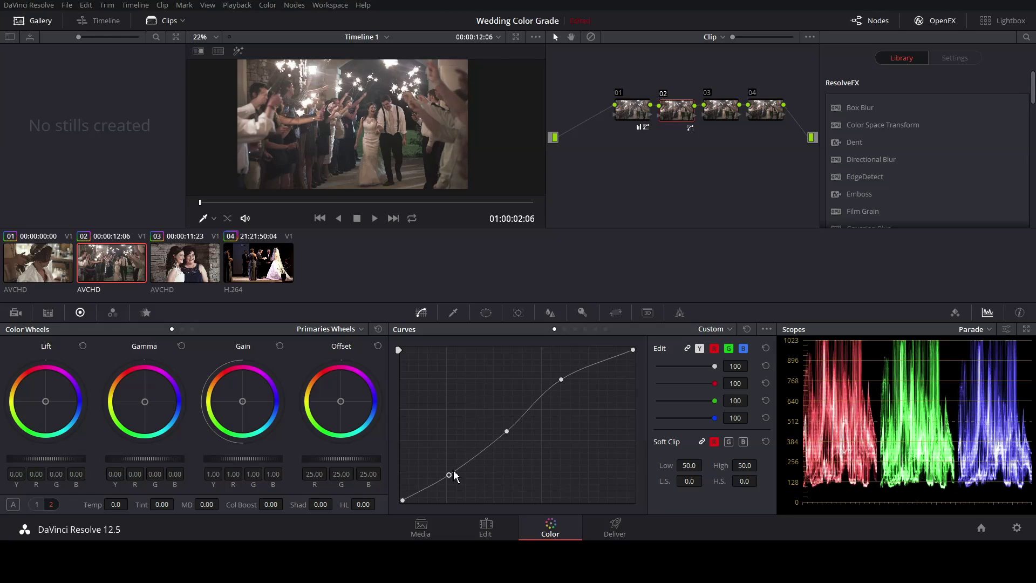
Step: On node 03's Hue vs Hue curve, add points and slightly rotate the reds and another hue
click(711, 117)
click(565, 331)
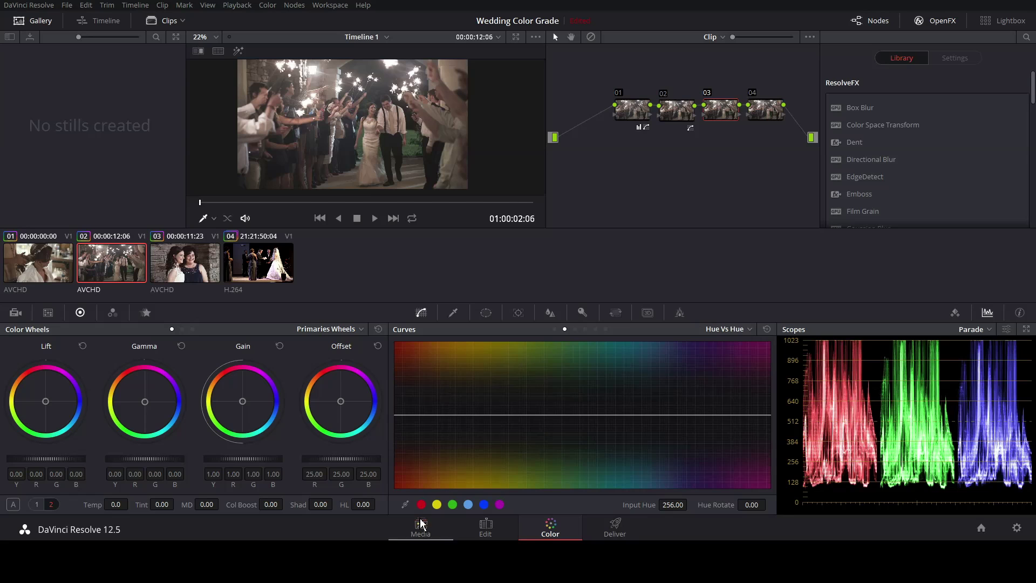
click(485, 504)
drag(400, 417, 582, 423)
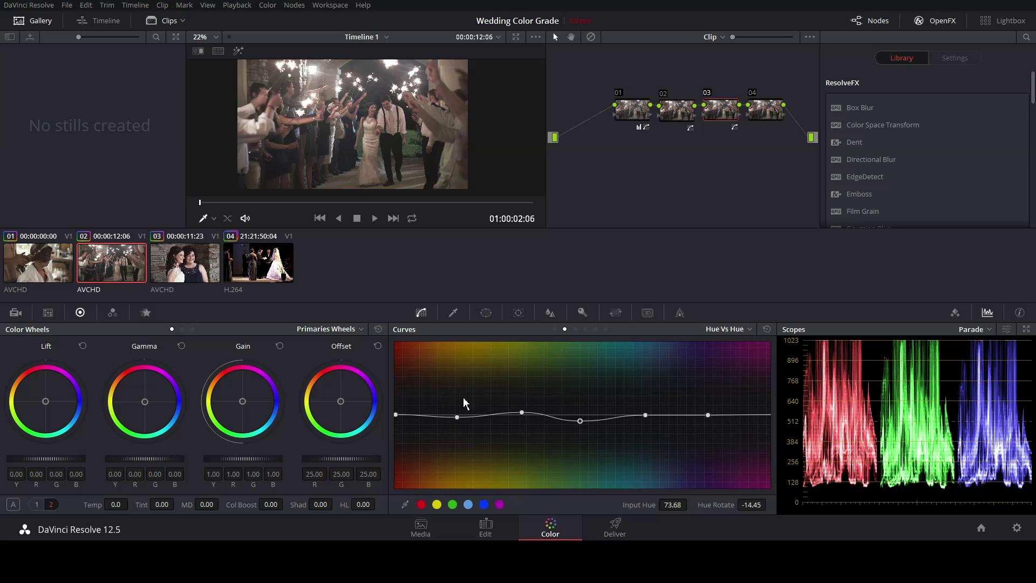
drag(646, 420, 645, 413)
Step: On the Hue vs Sat curve, desaturate yellows and slightly boost reds, greens and cyans
click(575, 329)
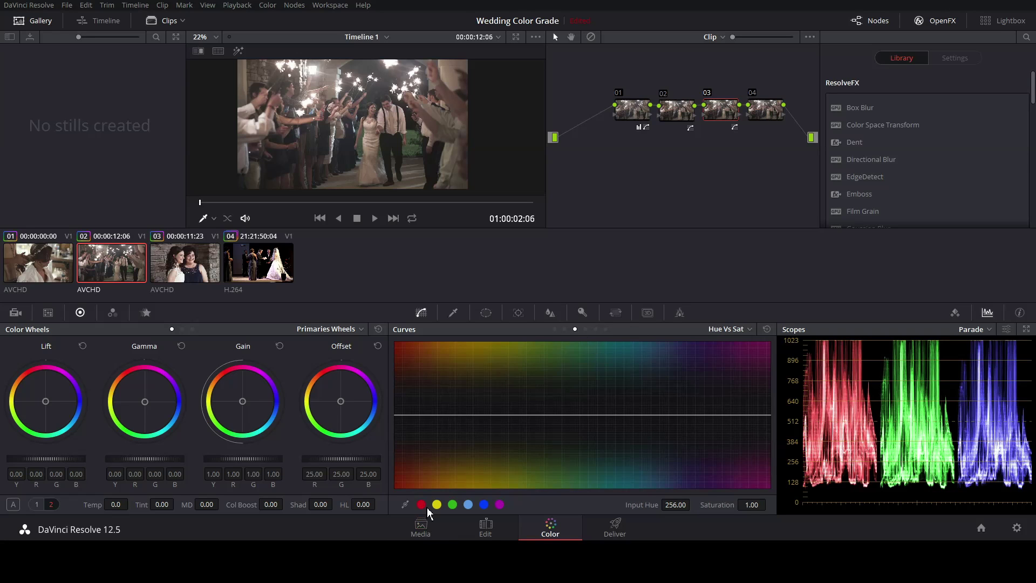
click(453, 505)
click(485, 505)
drag(456, 416, 467, 465)
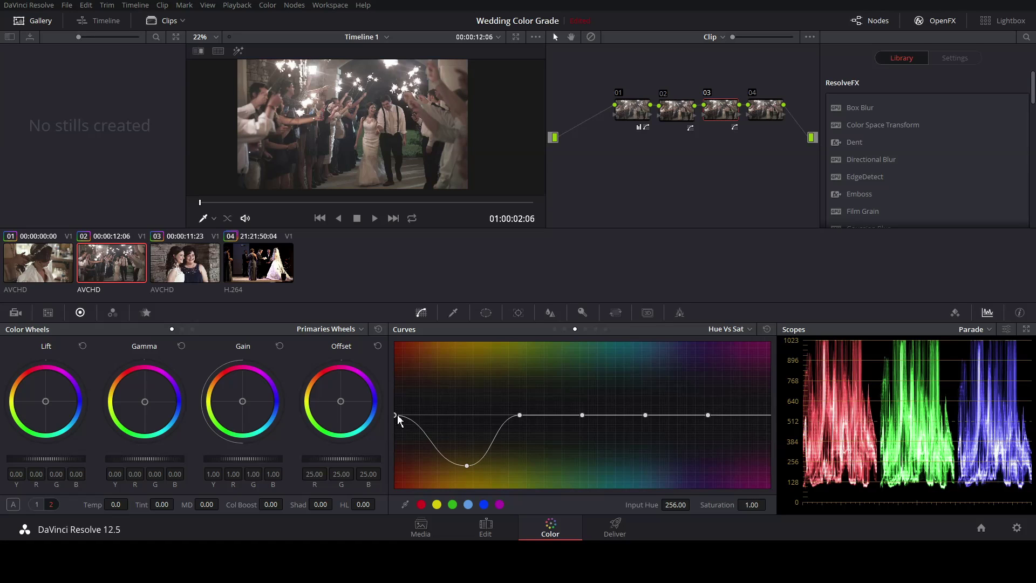
drag(397, 415, 397, 409)
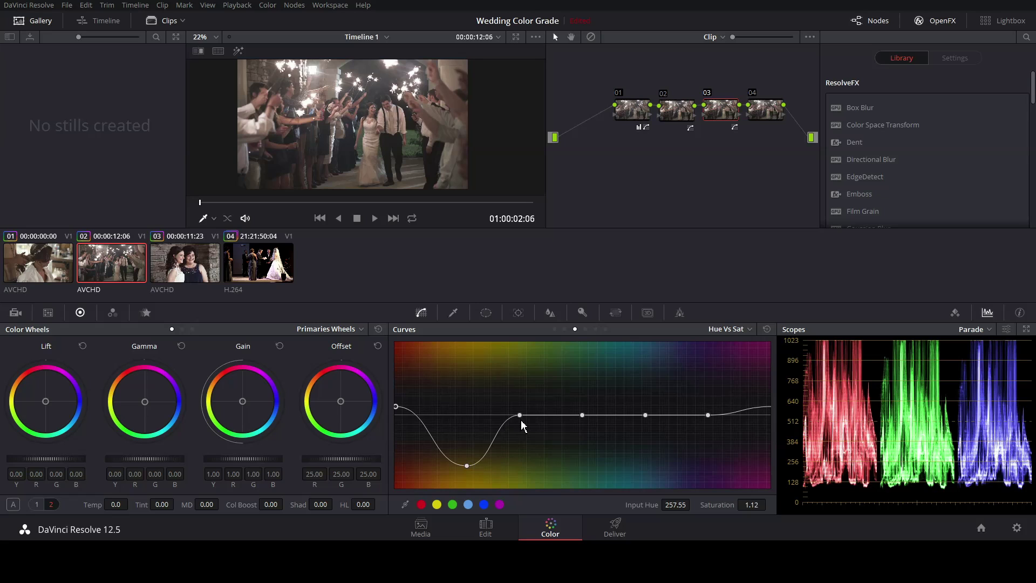
drag(520, 416, 522, 409)
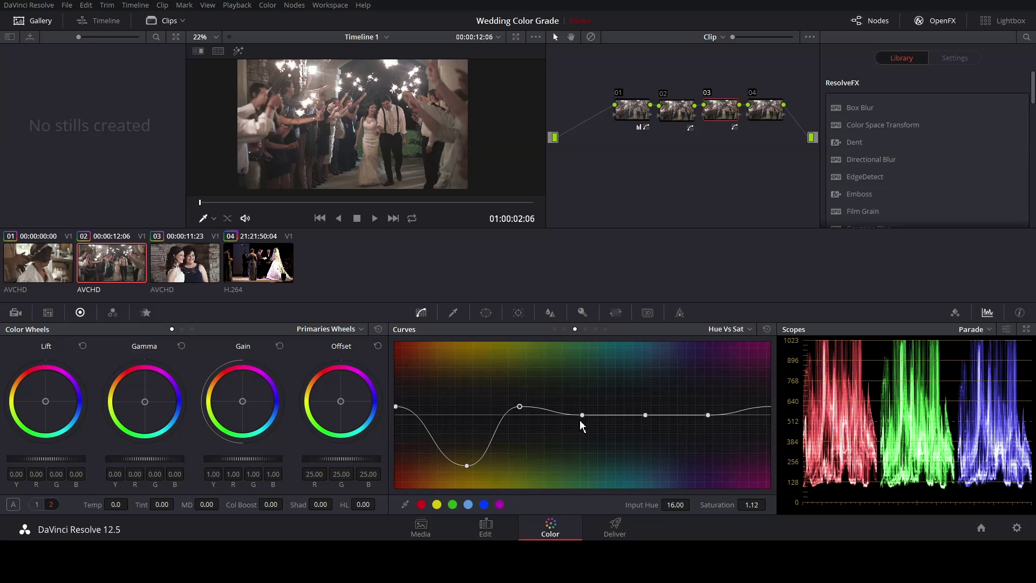
drag(581, 421, 650, 409)
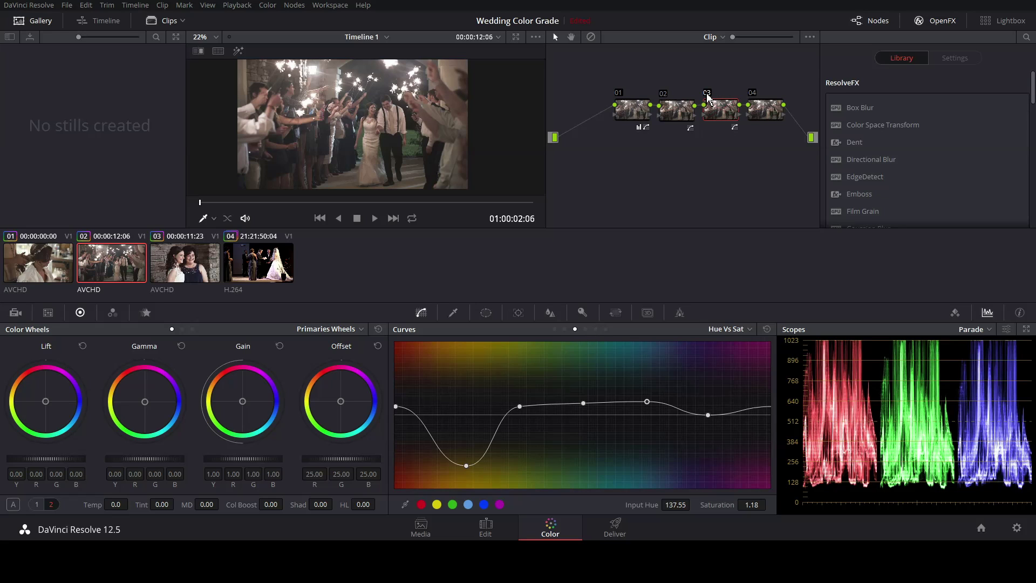
Step: On node 04, give the Gamma and Lift wheel pucks tiny colour nudges
click(775, 117)
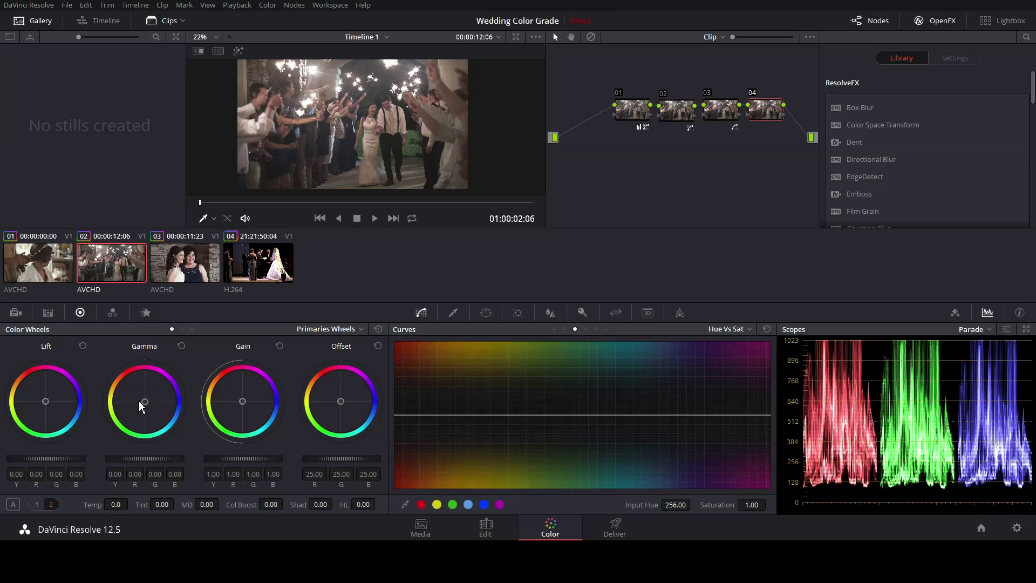
drag(145, 401, 143, 401)
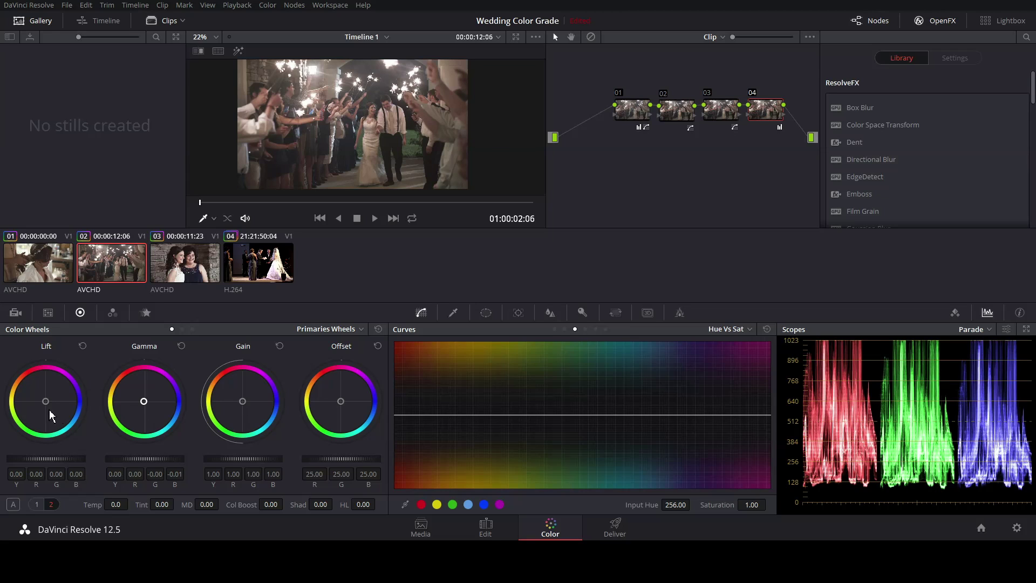
drag(45, 402, 46, 401)
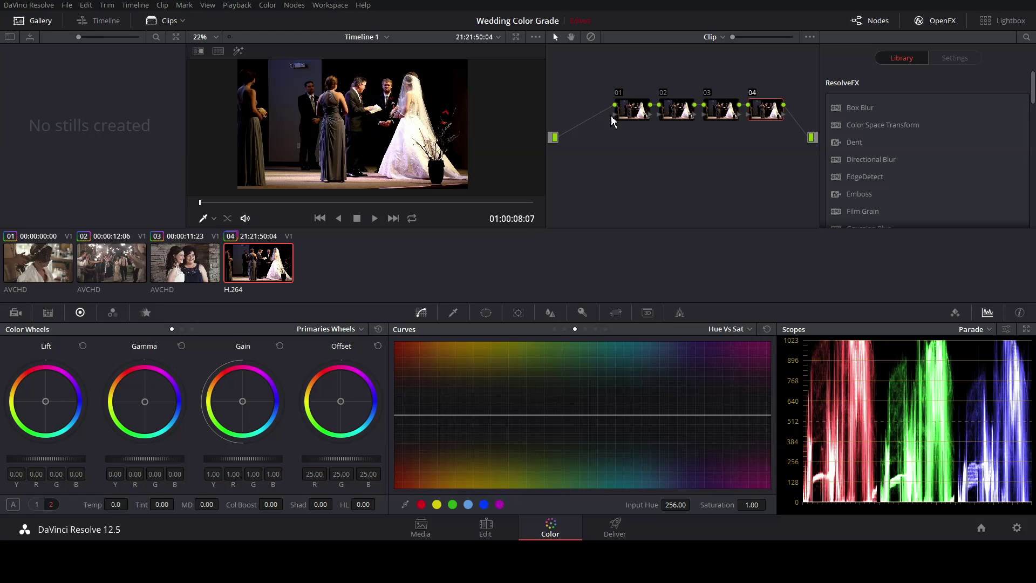
Step: On the ceremony clip's node 01, reduce the contrast in the primary adjustments
click(641, 114)
click(37, 504)
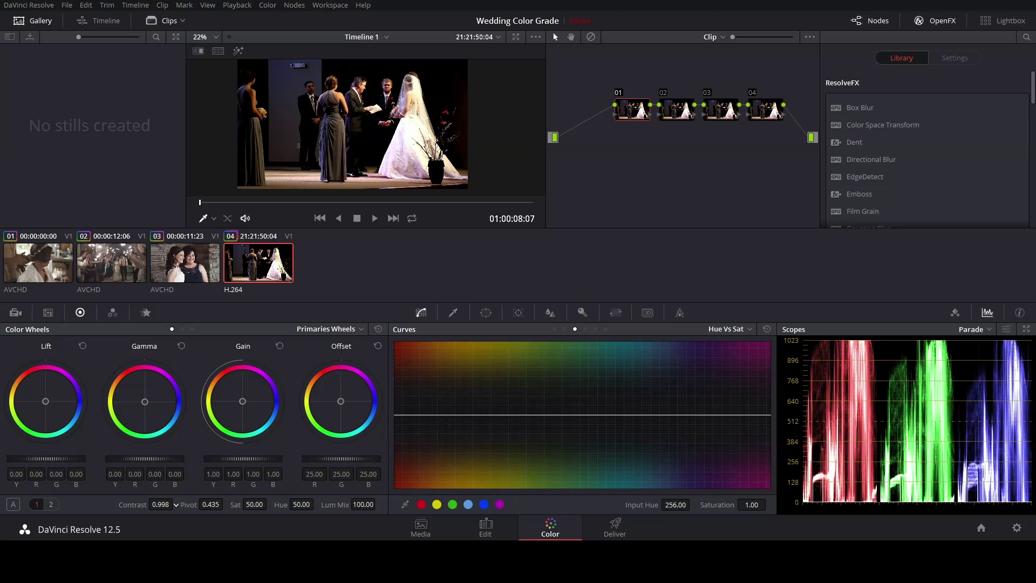
mouse_move(167, 509)
mouse_down()
mouse_move(172, 488)
mouse_move(164, 509)
mouse_move(176, 503)
mouse_up()
Step: Raise Lift to 0.09 and lower the master Gain to 0.76
click(555, 329)
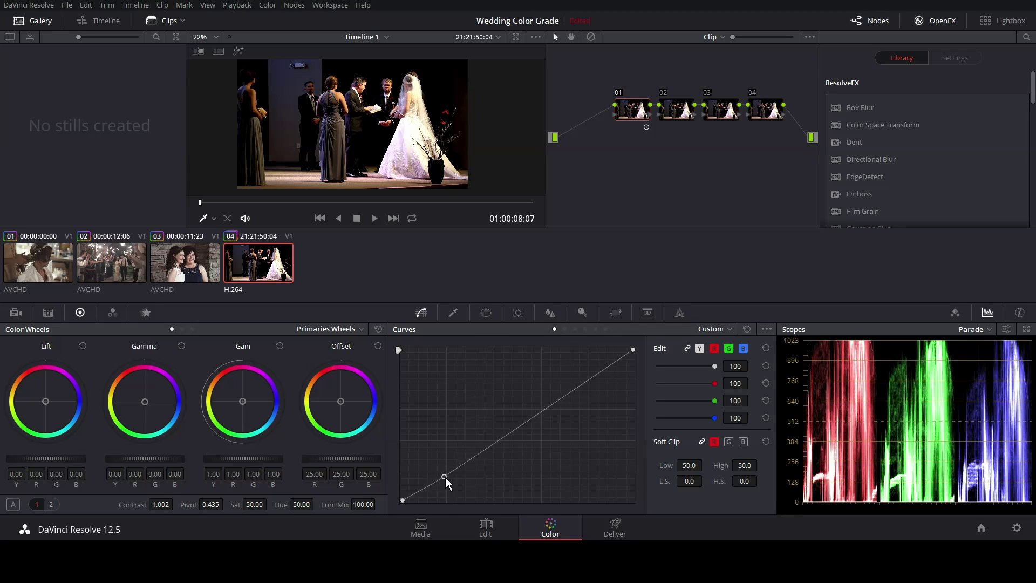
click(444, 481)
drag(61, 472, 206, 459)
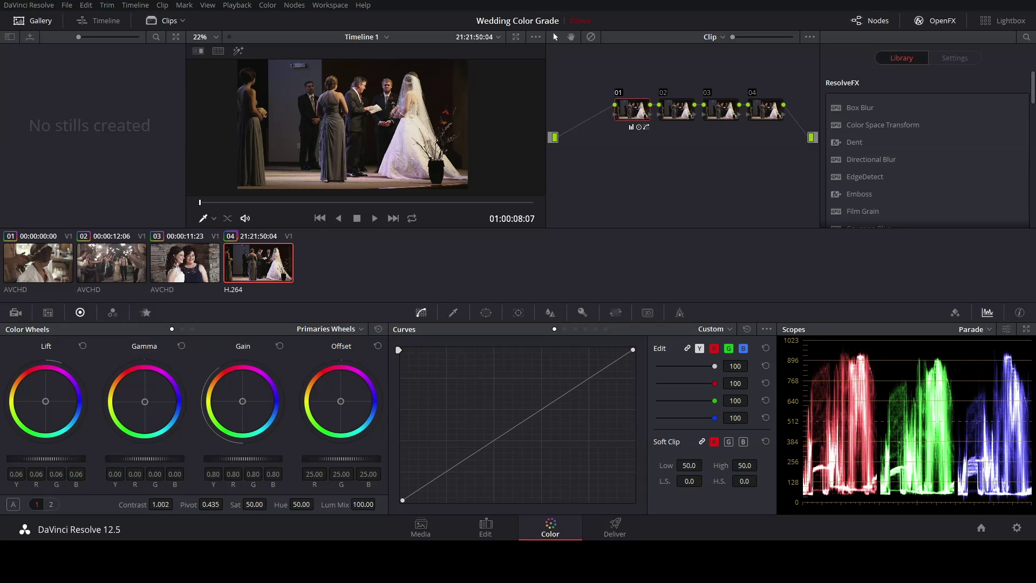
drag(46, 459, 51, 459)
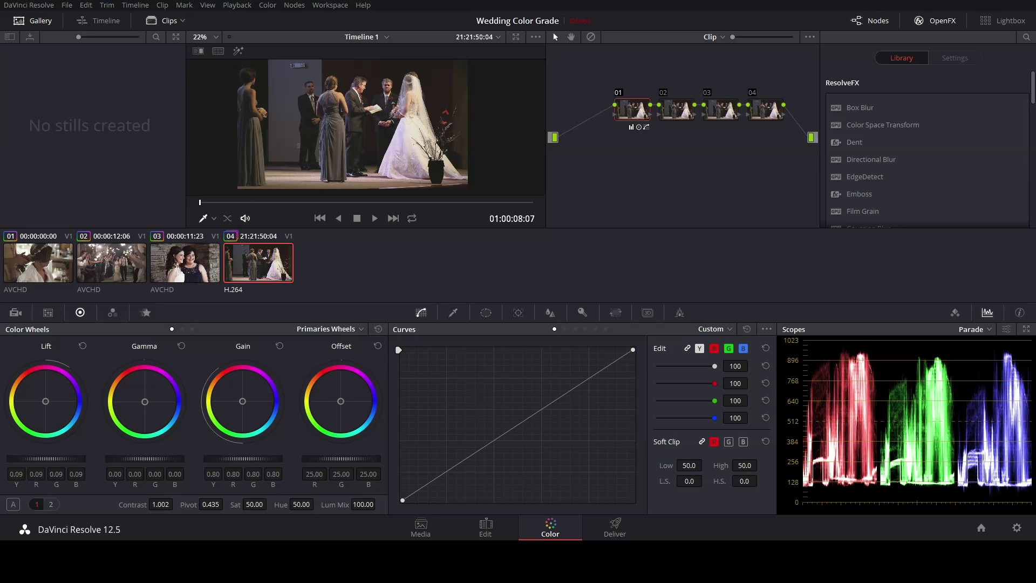
drag(246, 458, 238, 459)
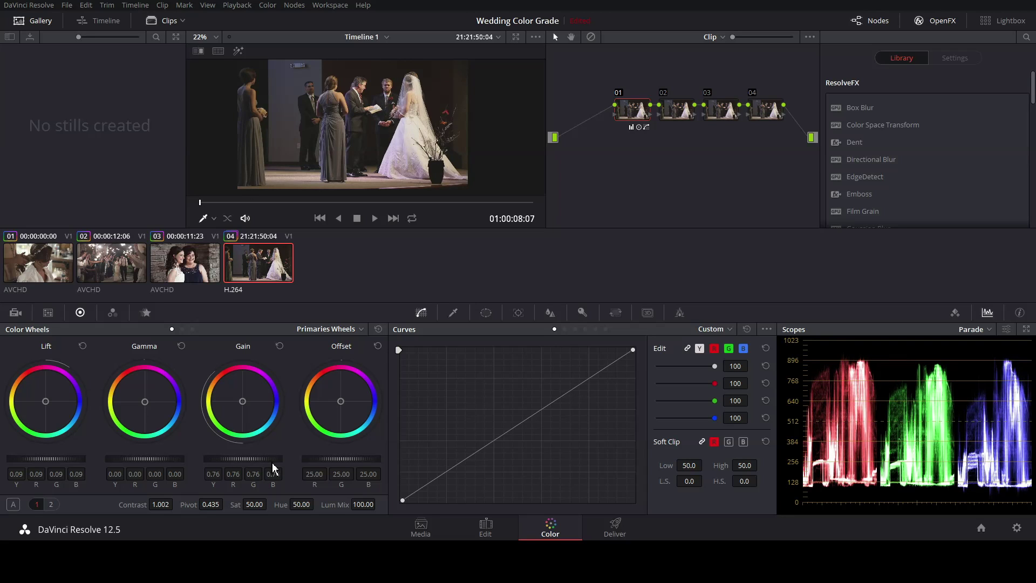
Step: Set Tint to -4, ease Gamma down, and lift the unlinked green curve's highlight point
click(51, 505)
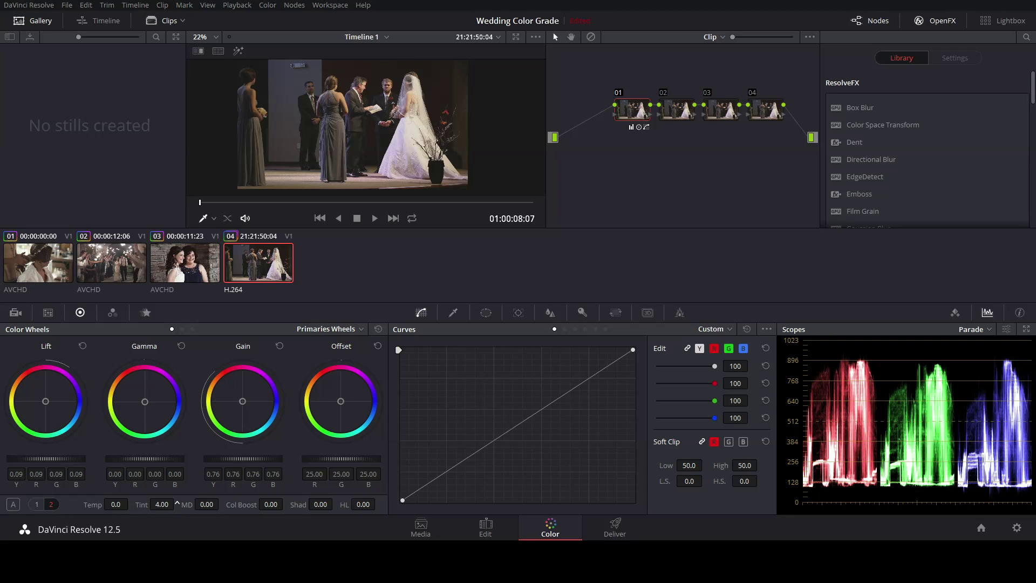
mouse_move(177, 503)
mouse_down()
mouse_move(120, 516)
mouse_move(131, 503)
mouse_move(167, 515)
mouse_up()
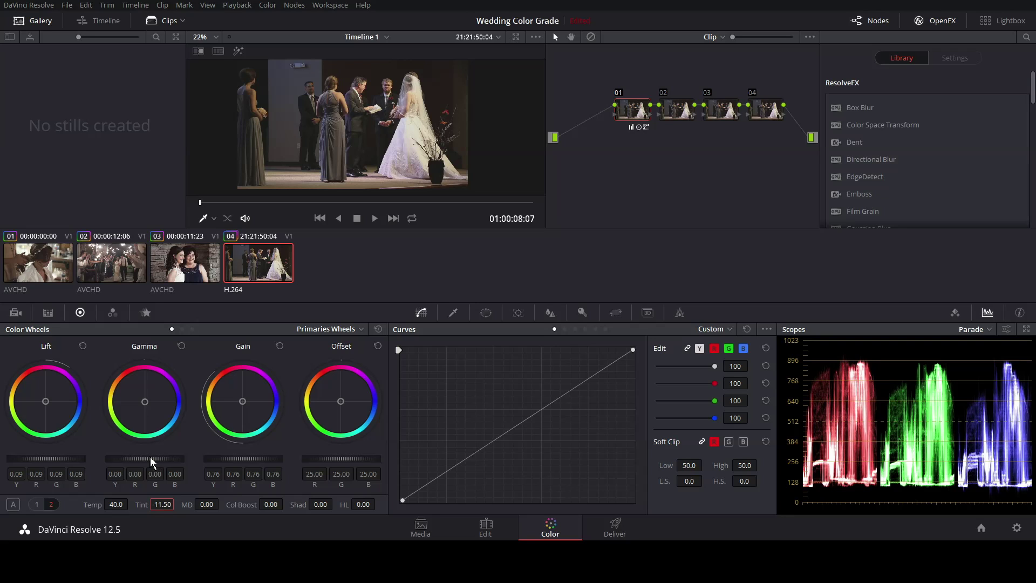
drag(146, 459, 111, 462)
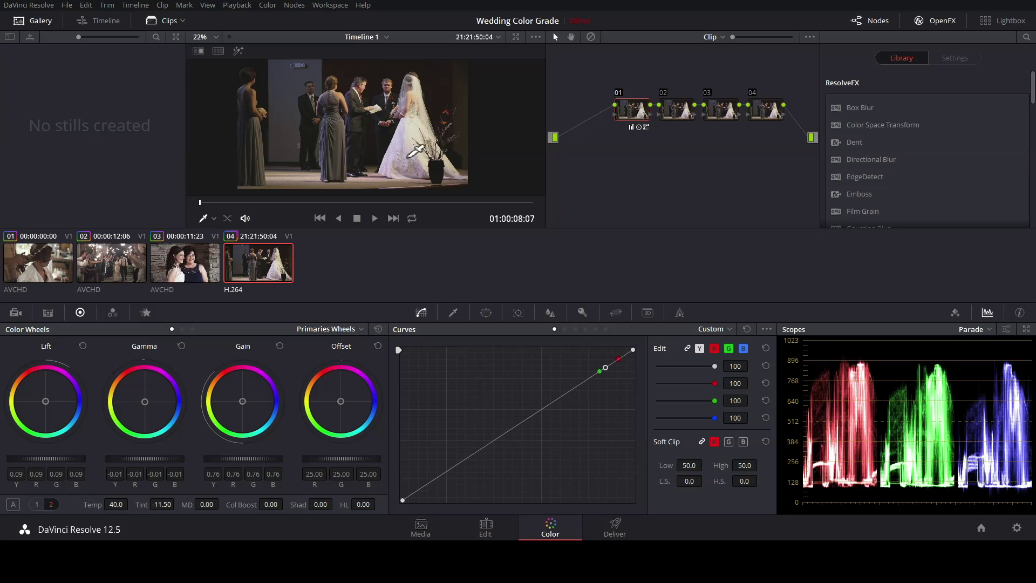
click(686, 349)
click(603, 377)
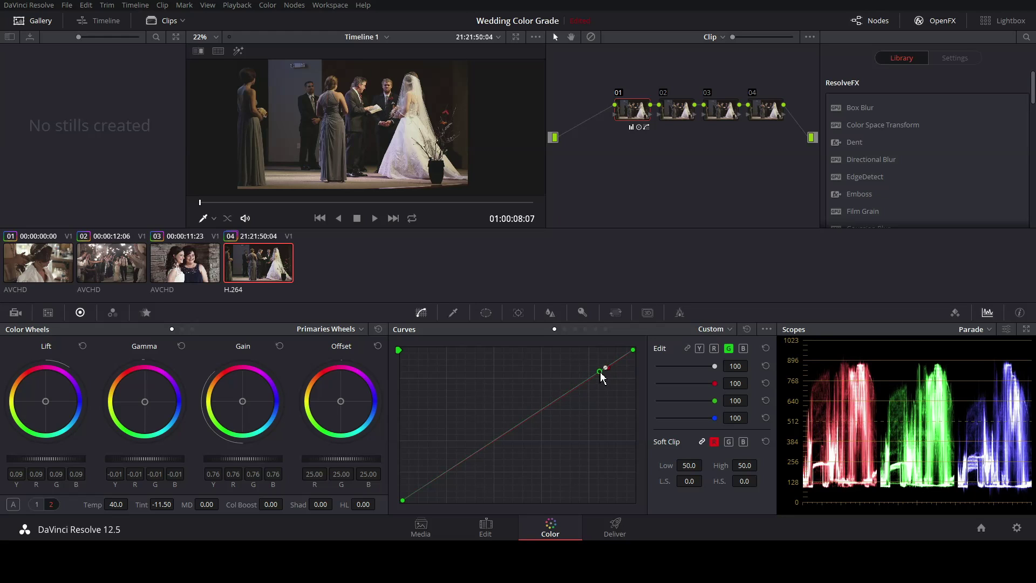
drag(603, 378, 607, 374)
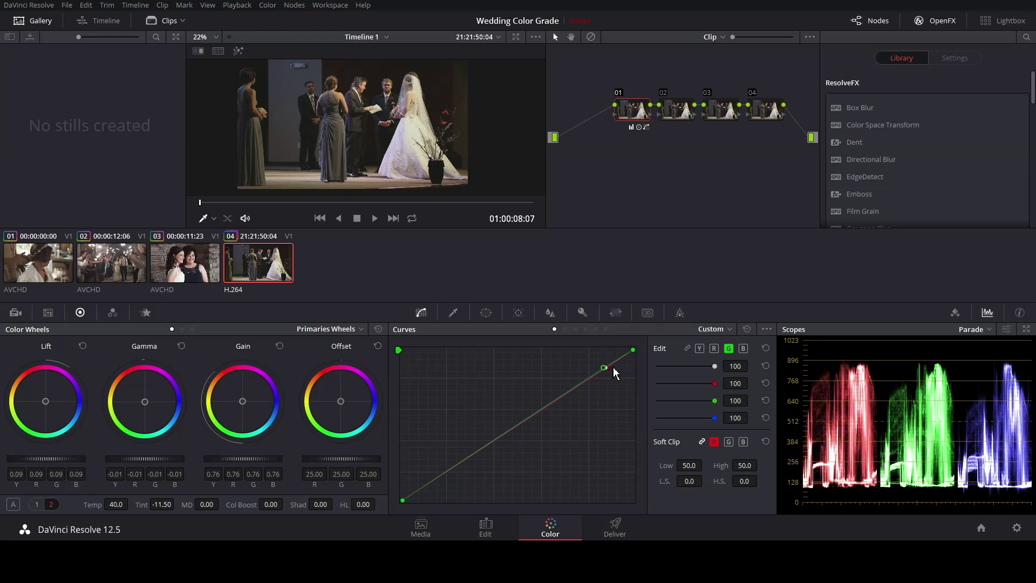
drag(162, 504, 176, 503)
drag(176, 505, 173, 505)
Step: On node 02, relink the curves and add raised highlight, lowered shadow and midpoint points
click(671, 115)
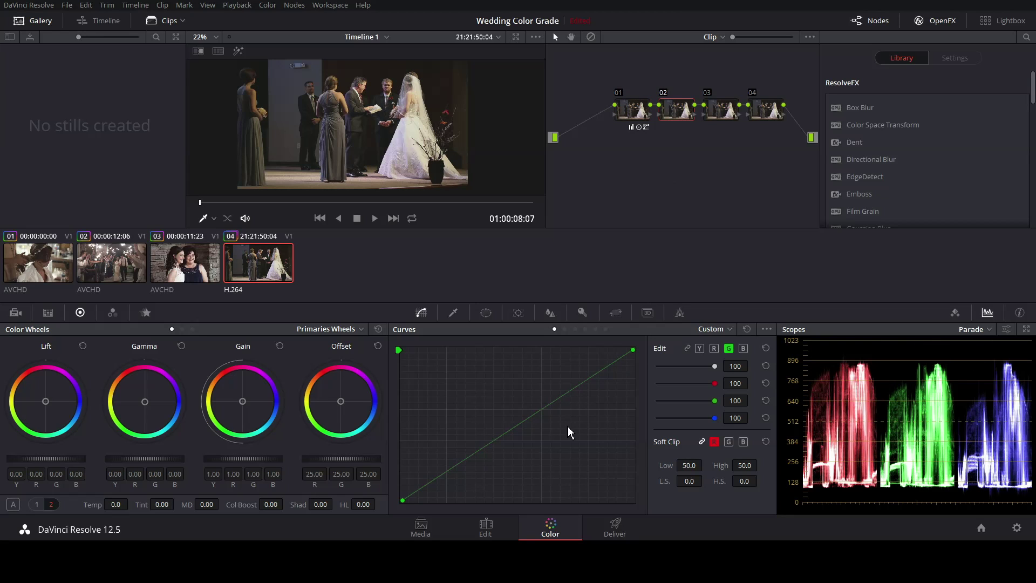
click(688, 348)
drag(567, 386, 571, 382)
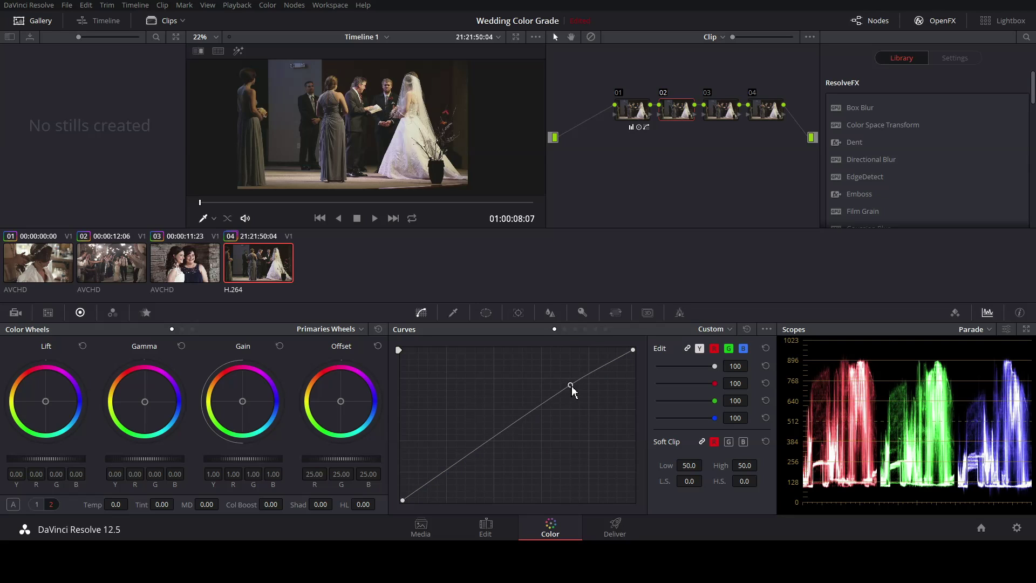
mouse_move(452, 468)
mouse_down()
mouse_move(458, 484)
mouse_move(450, 474)
mouse_up()
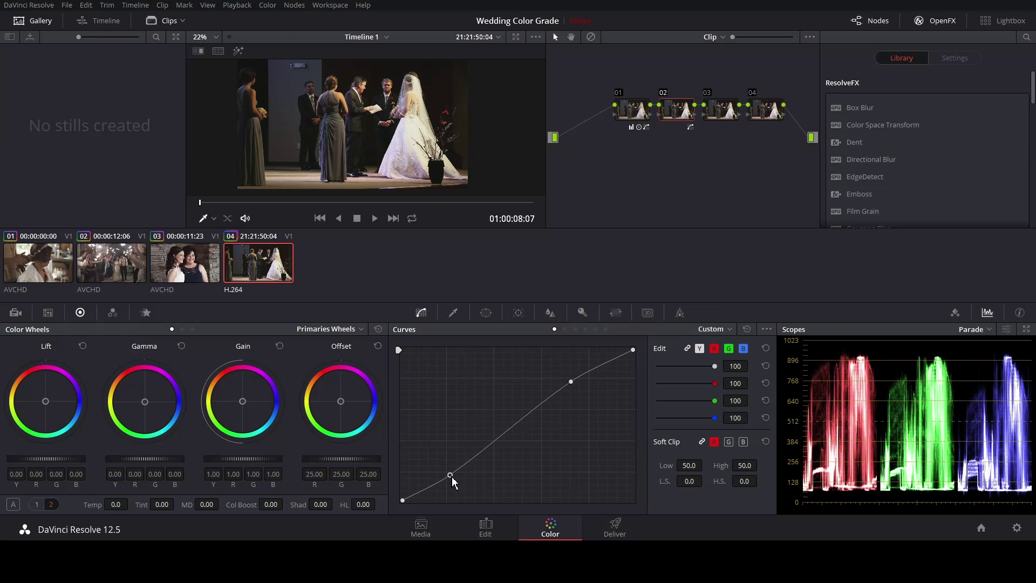
click(523, 425)
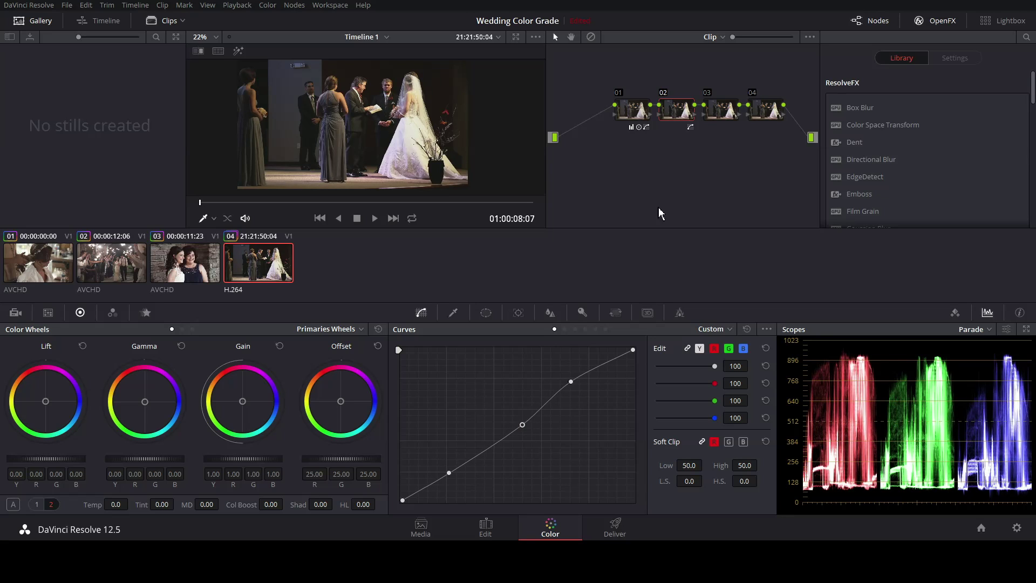
click(706, 95)
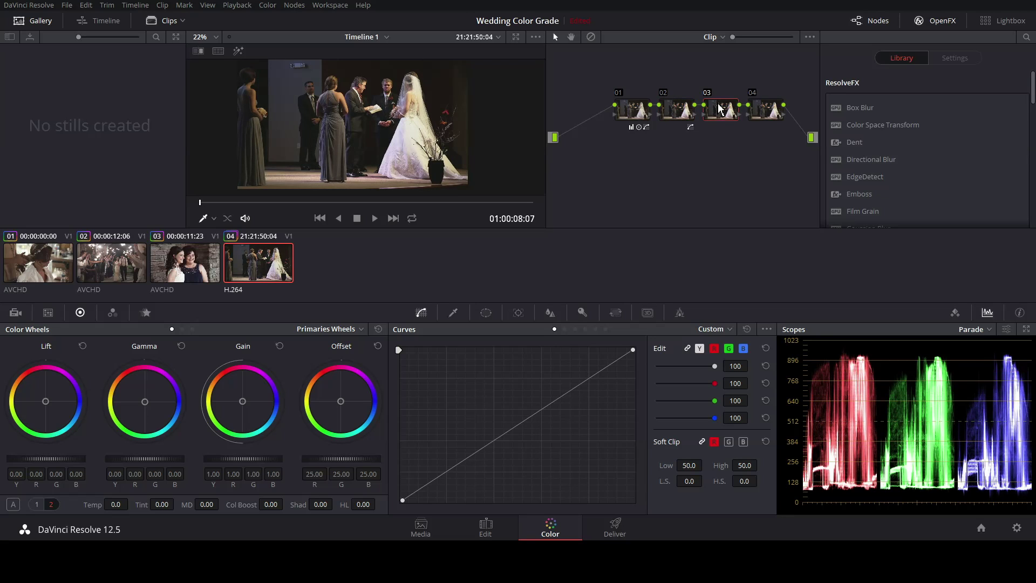
Step: On node 03's Hue vs Hue curve, add hue points and nudge the magenta, red and yellow points up
click(565, 329)
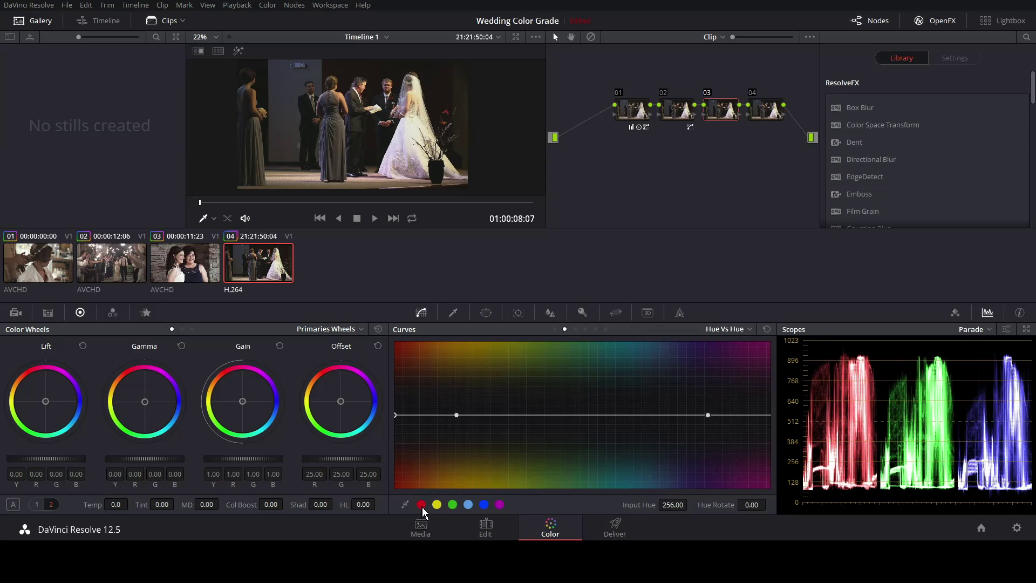
click(452, 505)
click(484, 506)
click(500, 504)
drag(459, 414, 464, 412)
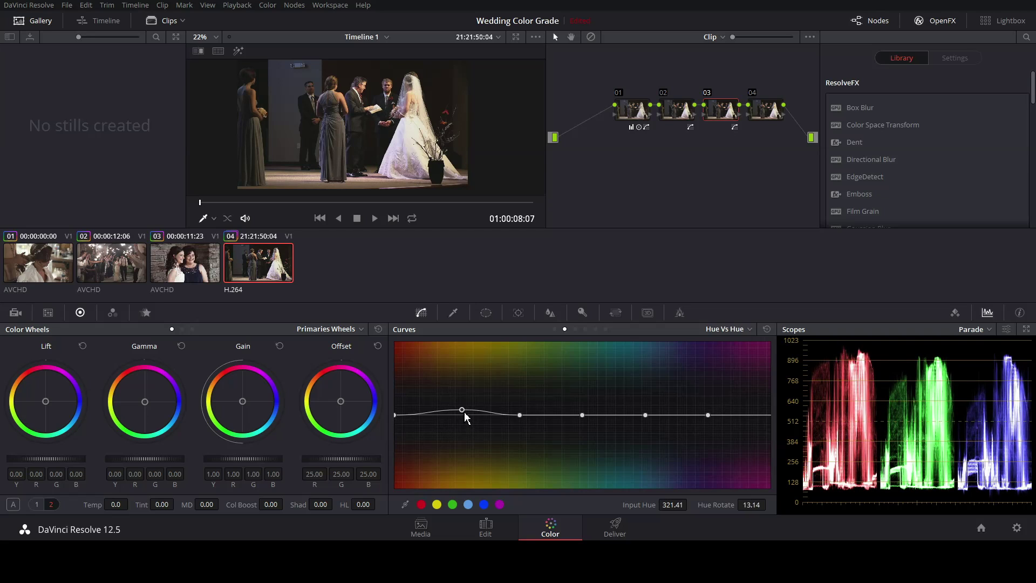
drag(398, 418, 400, 415)
drag(520, 415, 517, 413)
Step: Pull the green point down, trim the red edge point and raise the blue point to rotate blues
click(580, 416)
drag(581, 417, 574, 439)
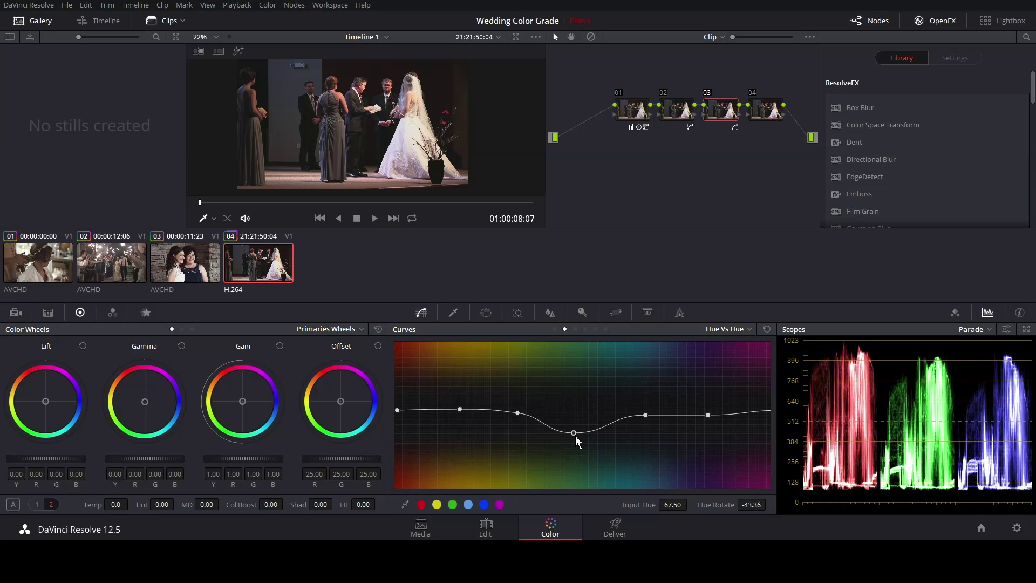
click(399, 413)
drag(401, 417, 401, 417)
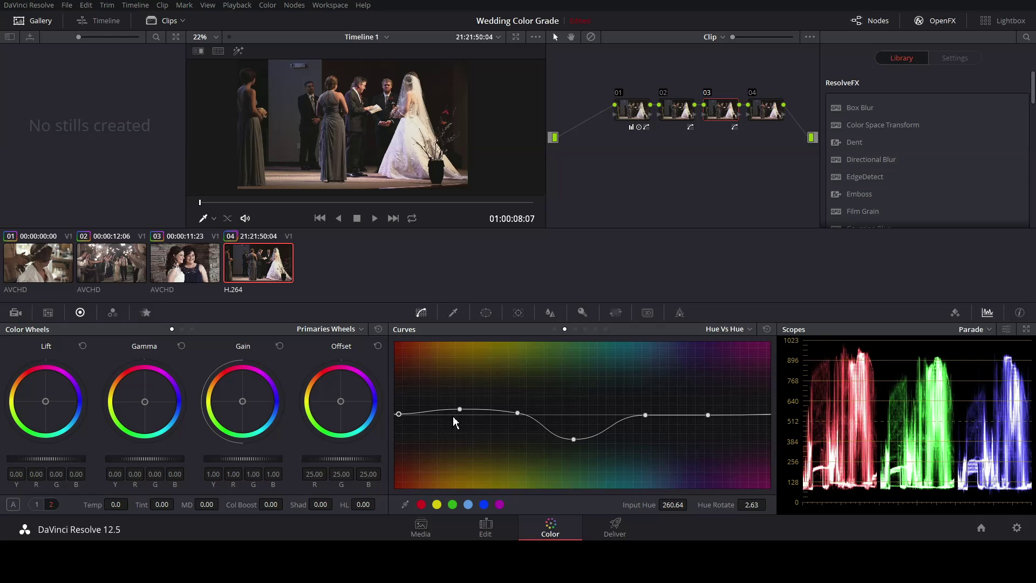
mouse_move(587, 439)
mouse_down()
mouse_move(581, 407)
mouse_move(581, 427)
mouse_up()
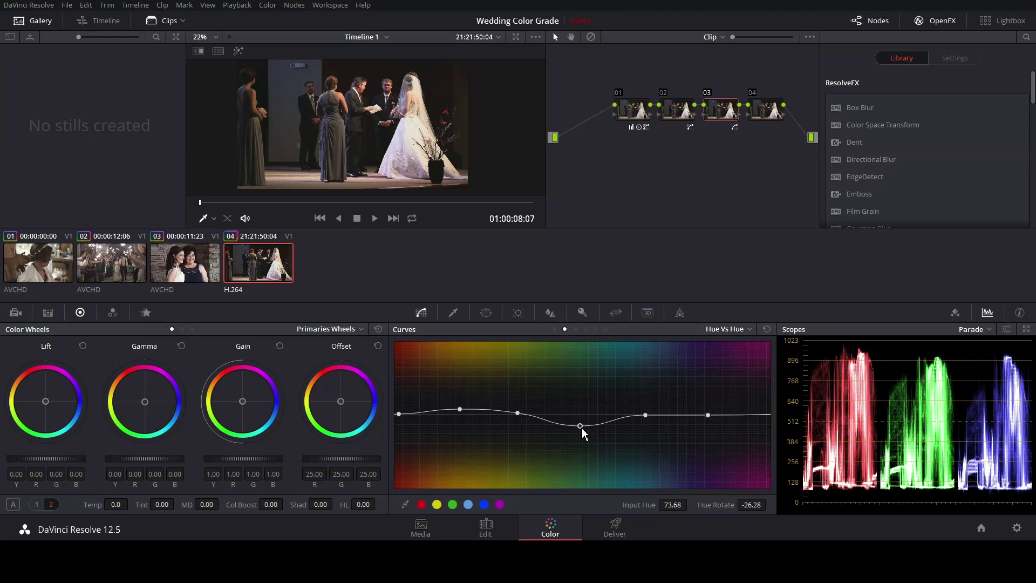
click(649, 417)
drag(650, 422, 711, 408)
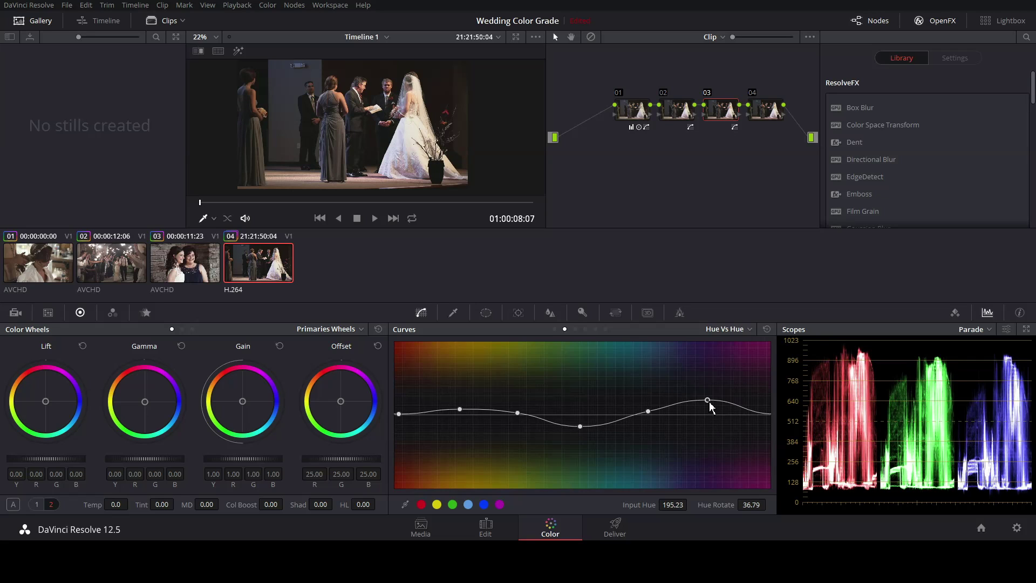
click(576, 329)
Step: Add Hue vs Sat points and pull the red, green, blue and yellow saturation down
click(453, 504)
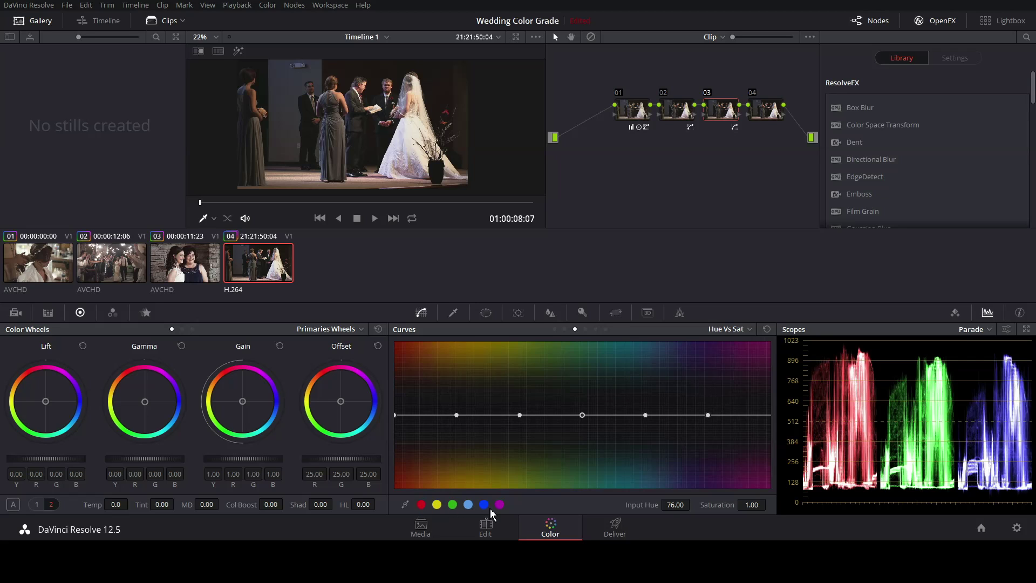
click(484, 504)
drag(398, 417, 461, 435)
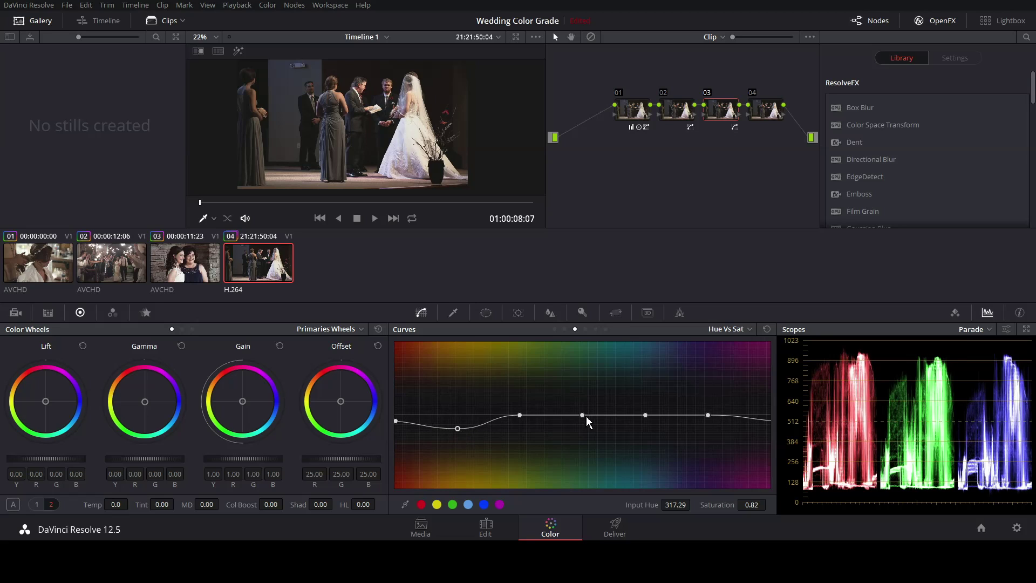
drag(587, 417, 585, 440)
drag(649, 423, 649, 442)
drag(522, 417, 524, 439)
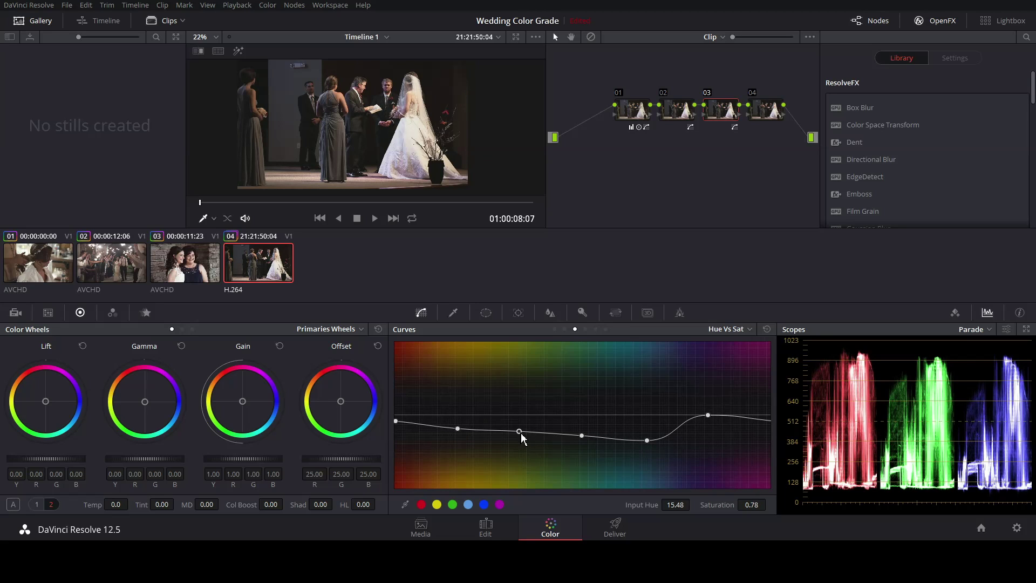
Step: On node 04, nudge the Gamma and Lift balances slightly (Lift green -0.01, blue 0.01)
click(778, 108)
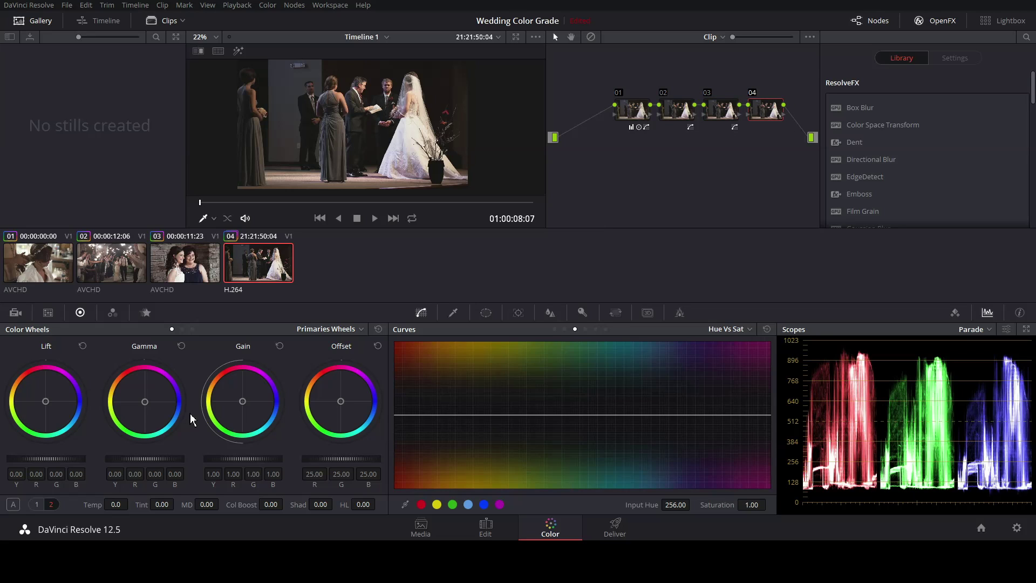
drag(145, 402, 144, 401)
drag(41, 409, 41, 408)
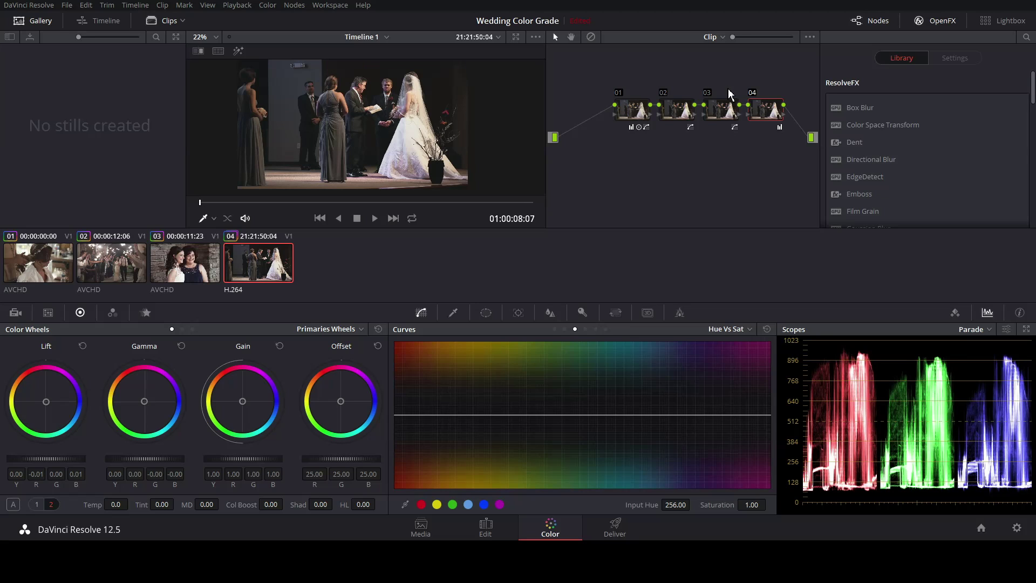
Step: Toggle the grade bypass repeatedly to compare before and after, leaving bypass off
click(591, 36)
click(590, 37)
click(590, 37)
click(591, 37)
click(591, 37)
click(591, 37)
click(590, 36)
click(590, 36)
click(591, 37)
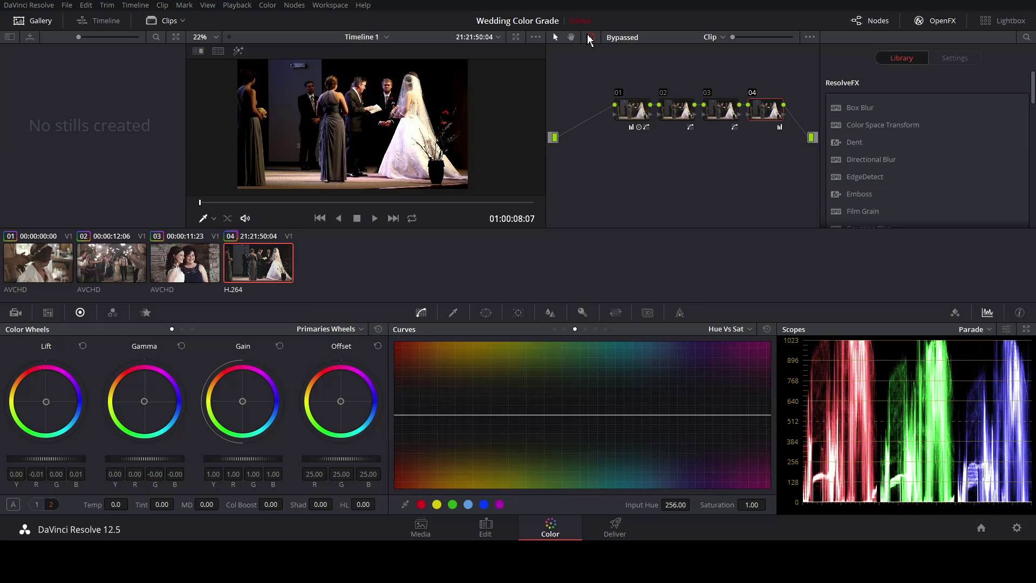
click(591, 37)
click(590, 37)
click(590, 37)
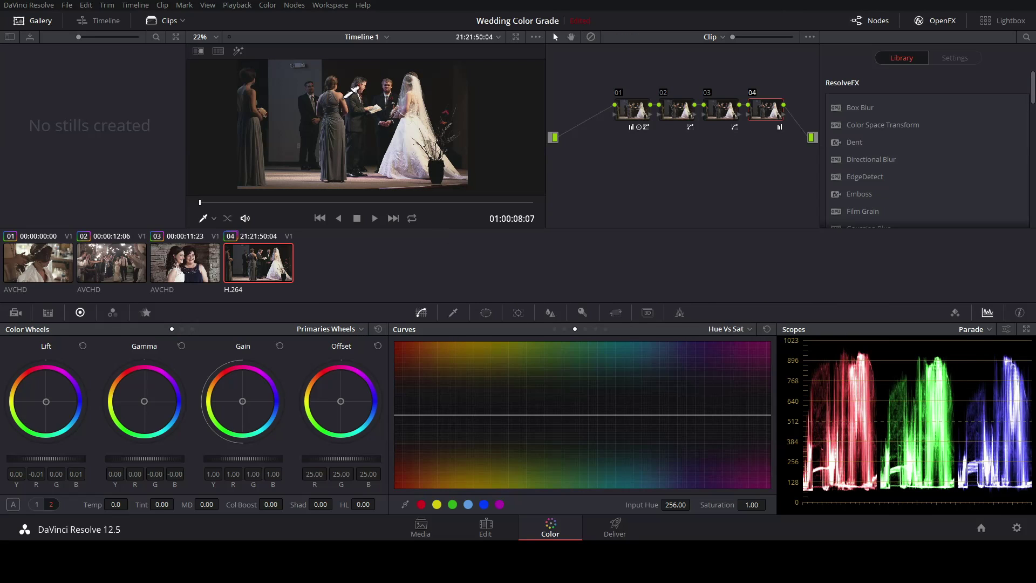
Step: Show the ceremony clip's Input Sizing panel, still at Zoom 1.000 and Pan/Tilt 0.000
click(616, 312)
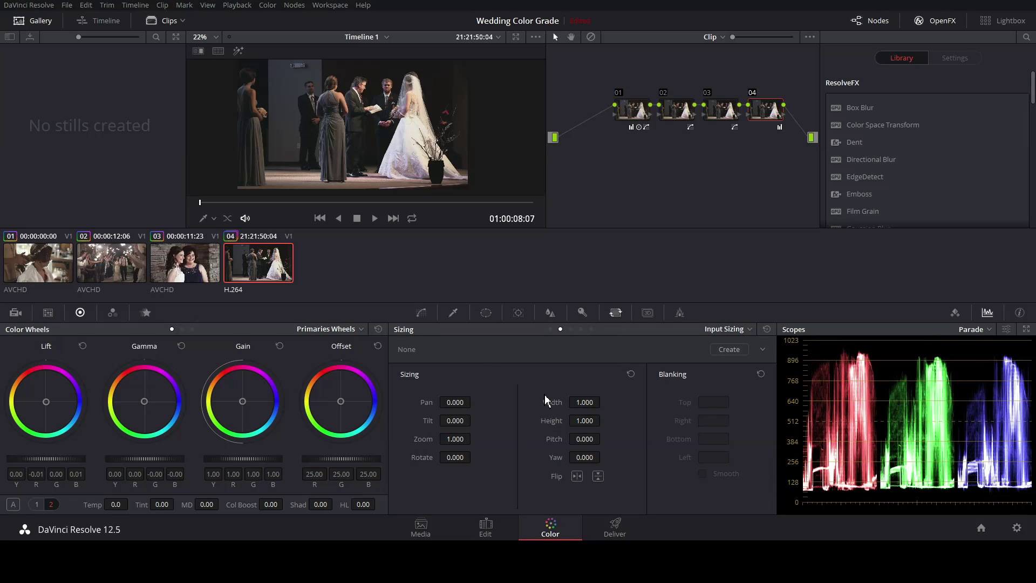